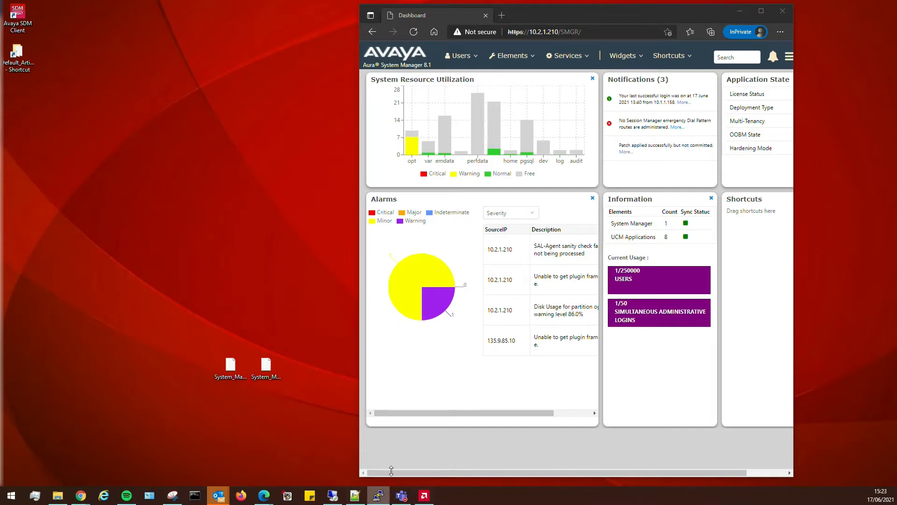
Open a PuTTY SSH session to 10.2.1.210 and log in with the admin account.
{"action": "left_click", "coordinate": [378, 494]}
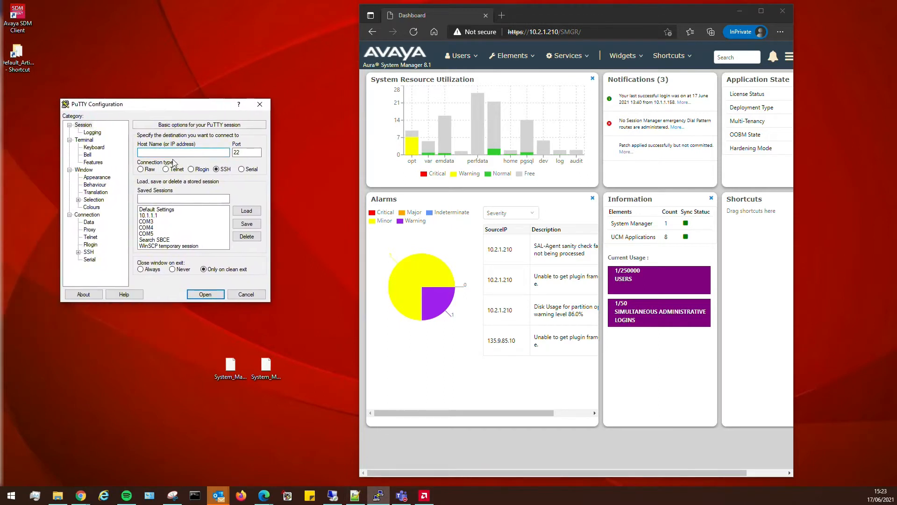
{"action": "type", "text": "10.2.1.210"}
{"action": "key", "text": "Return"}
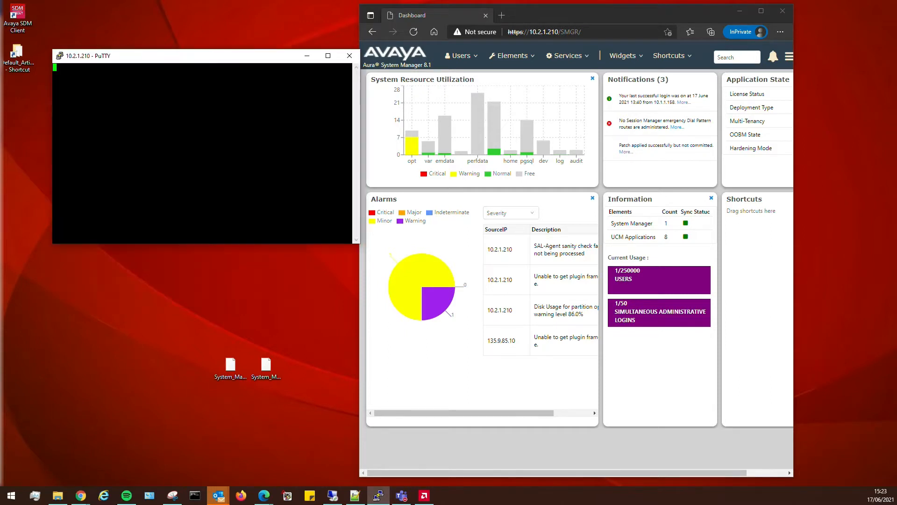
{"action": "type", "text": "labadmin"}
{"action": "key", "text": "Return"}
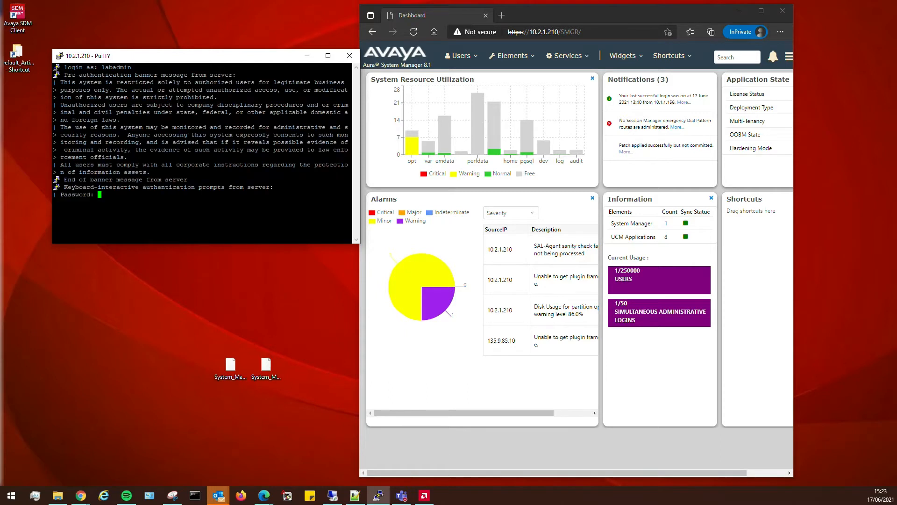
{"action": "key", "text": "Return"}
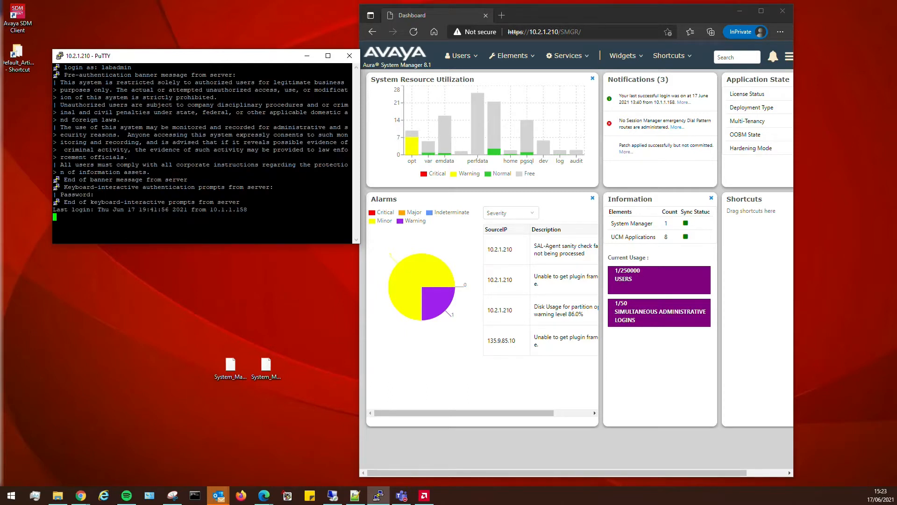
{"action": "key", "text": "Return"}
{"action": "key", "text": "Return"}
{"action": "key", "text": "Return"}
{"action": "key", "text": "Return"}
{"action": "key", "text": "Return"}
{"action": "key", "text": "Return"}
{"action": "key", "text": "Return"}
{"action": "key", "text": "Return"}
{"action": "key", "text": "Return"}
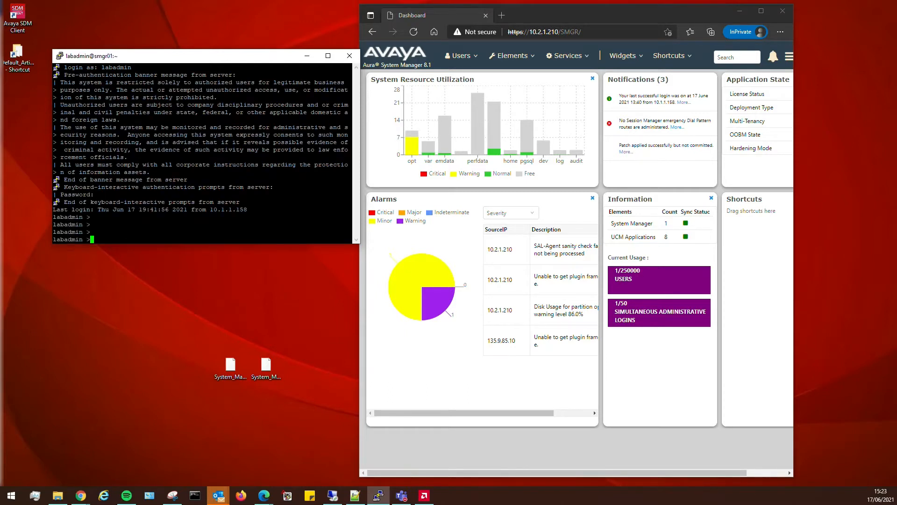
{"action": "key", "text": "Return"}
{"action": "key", "text": "Return"}
{"action": "key", "text": "Return"}
{"action": "key", "text": "Return"}
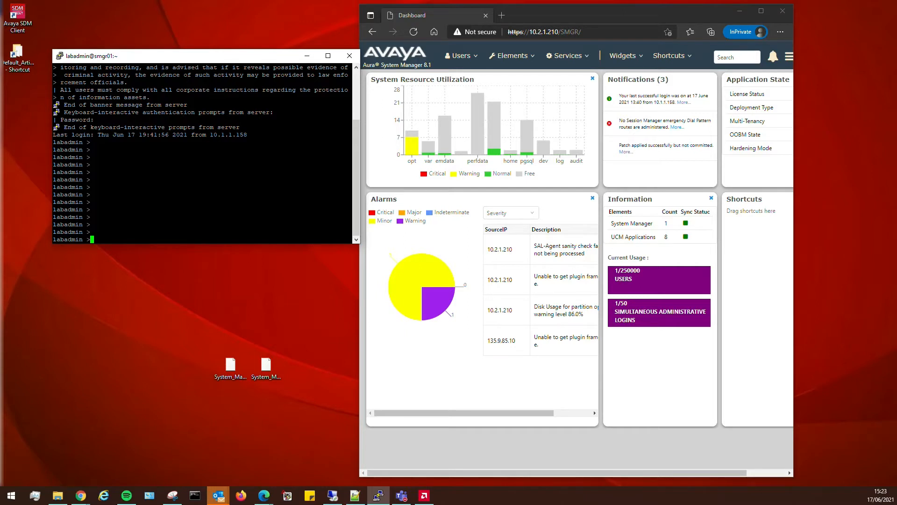
Run editHosts with the sudo password to display its usage help.
{"action": "type", "text": "edithos"}
{"action": "key", "text": "BackSpace"}
{"action": "key", "text": "BackSpace"}
{"action": "key", "text": "BackSpace"}
{"action": "key", "text": "BackSpace"}
{"action": "key", "text": "BackSpace"}
{"action": "type", "text": "ith"}
{"action": "key", "text": "Tab"}
{"action": "key", "text": "Return"}
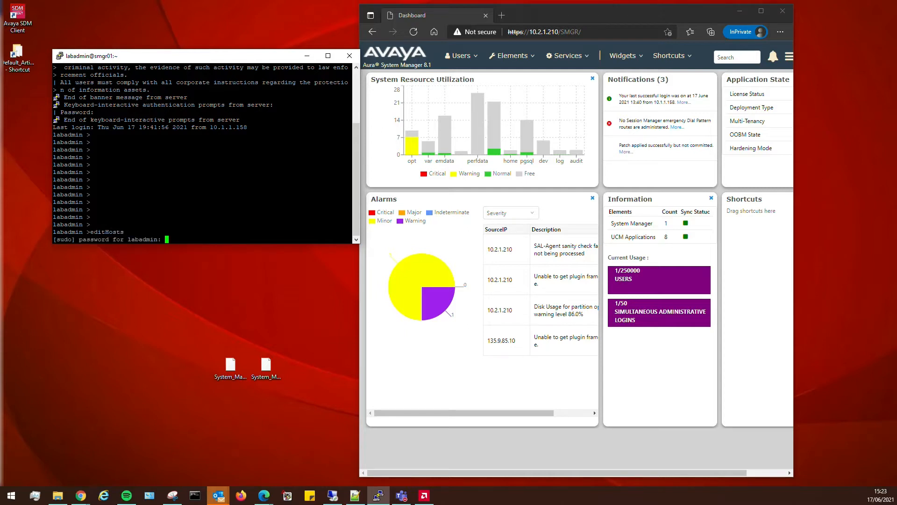
{"action": "key", "text": "Return"}
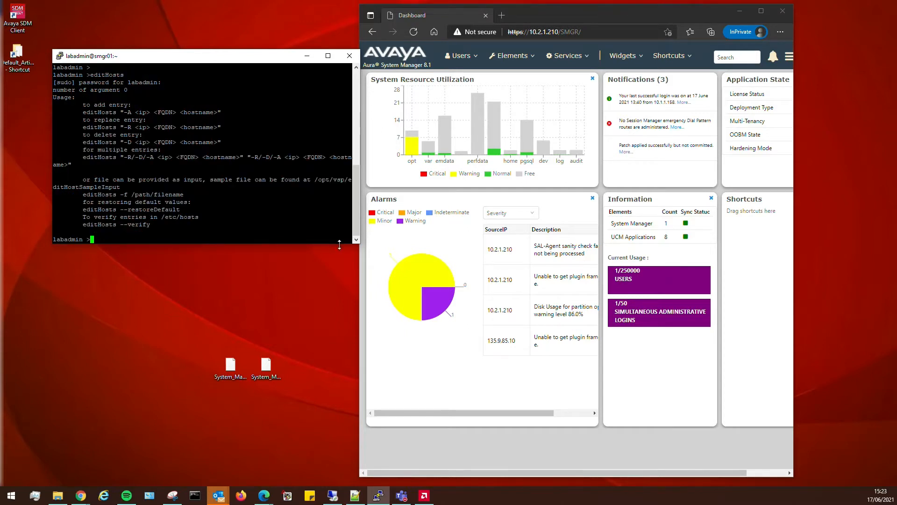
Enlarge the terminal window and start typing 'editHosts -A' at the prompt.
{"action": "left_click_drag", "start_coordinate": [359, 243], "coordinate": [622, 304]}
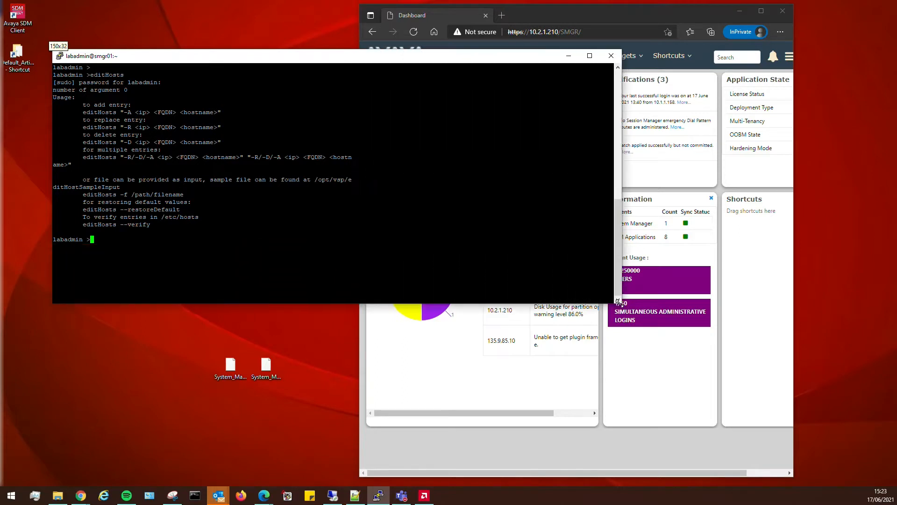
{"action": "key", "text": "Return"}
{"action": "key", "text": "Return"}
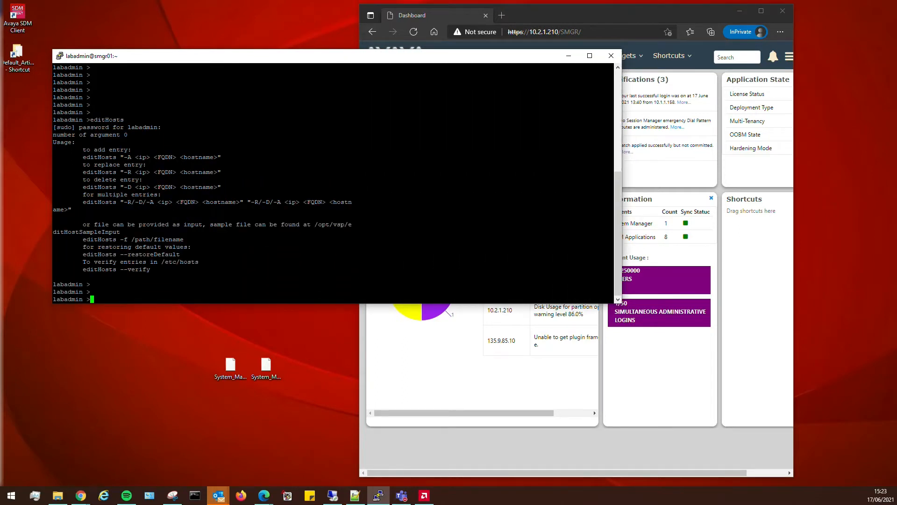
{"action": "type", "text": "editHosts -A"}
{"action": "right_click", "coordinate": [379, 495]}
Open a second PuTTY SSH session to 10.2.1.215 and log in.
{"action": "left_click", "coordinate": [359, 448]}
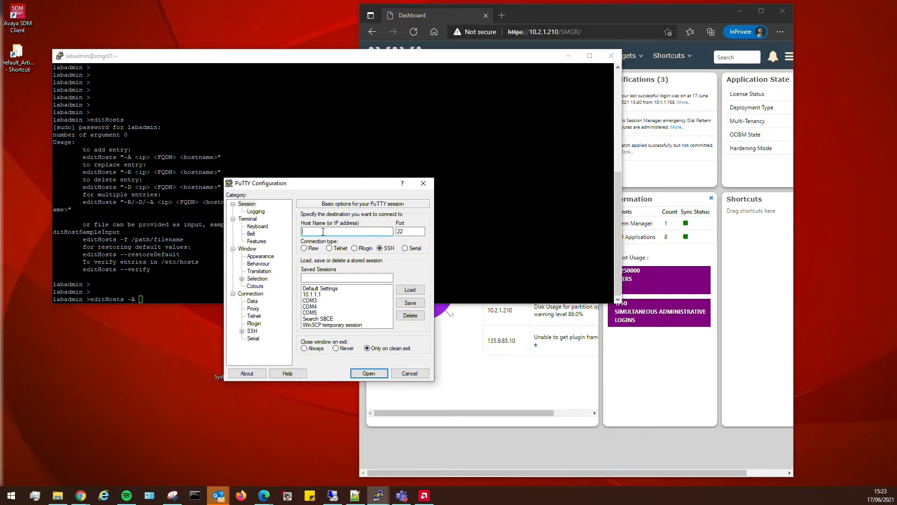
{"action": "type", "text": "10.2.1.215"}
{"action": "key", "text": "Return"}
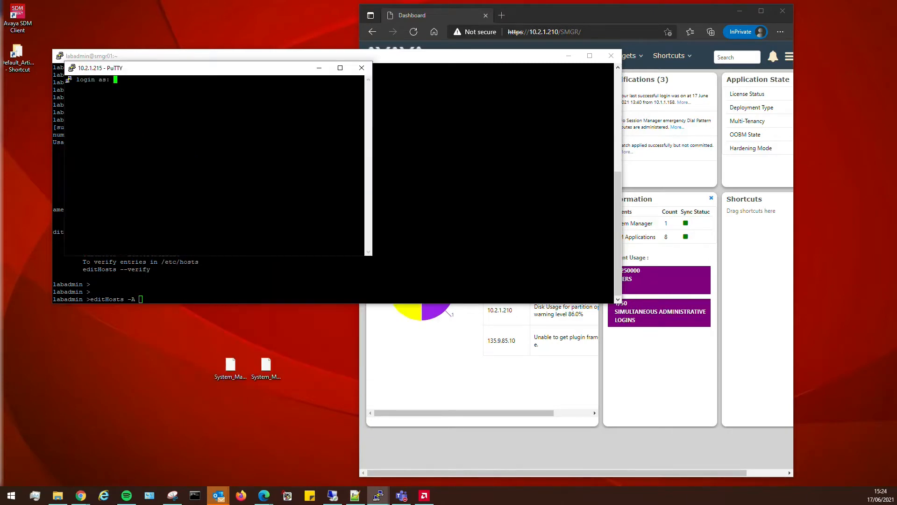
{"action": "type", "text": "labadmin"}
{"action": "key", "text": "Return"}
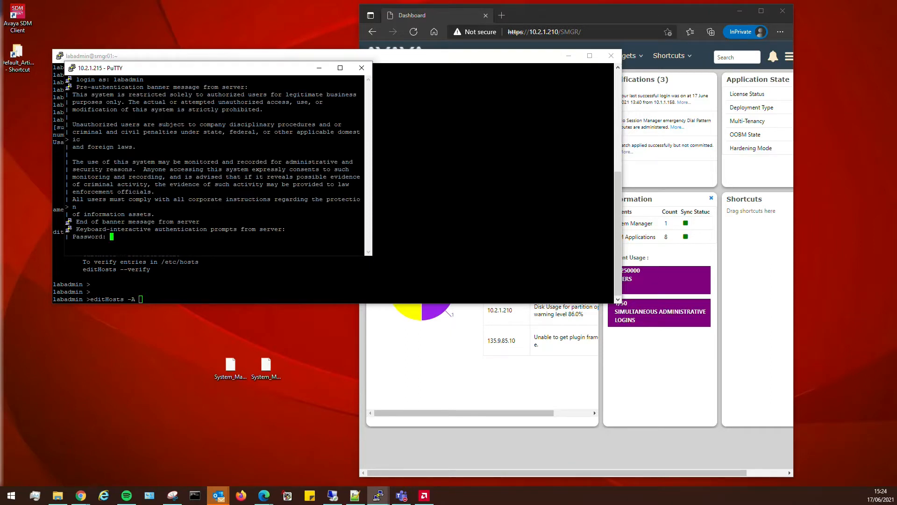
{"action": "key", "text": "Return"}
{"action": "key", "text": "Return"}
{"action": "key", "text": "Return"}
{"action": "key", "text": "Return"}
{"action": "key", "text": "Return"}
{"action": "key", "text": "Return"}
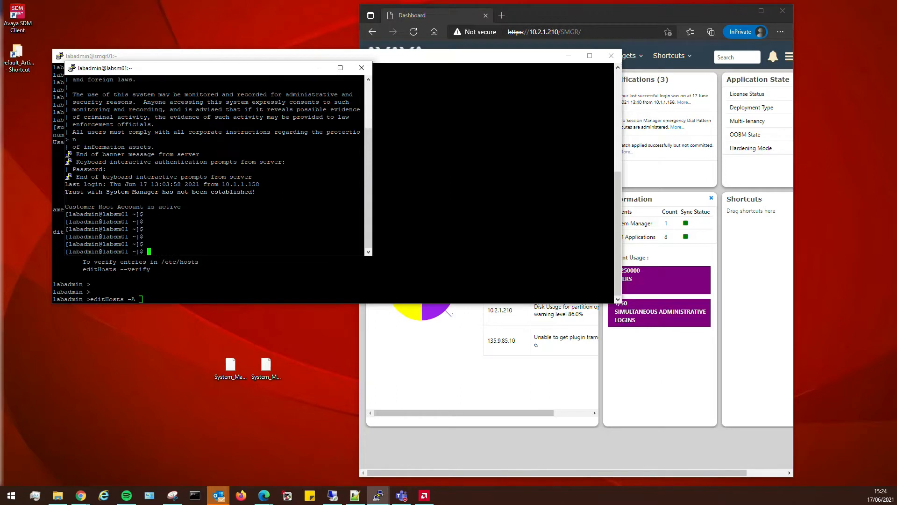
{"action": "key", "text": "Return"}
{"action": "key", "text": "Return"}
{"action": "key", "text": "Return"}
Run hostname -f and copy the FQDN labsm01.avayalab.local.
{"action": "type", "text": "hostnam"}
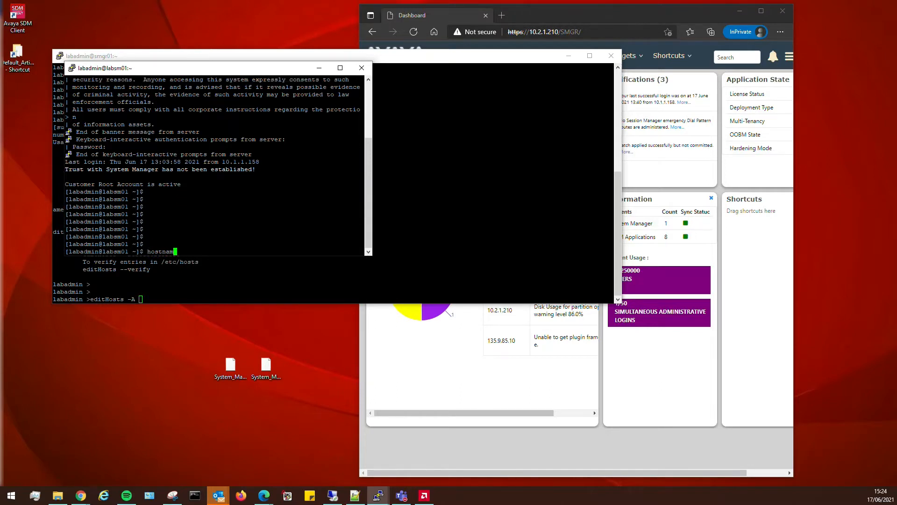
{"action": "type", "text": "e -f"}
{"action": "key", "text": "Return"}
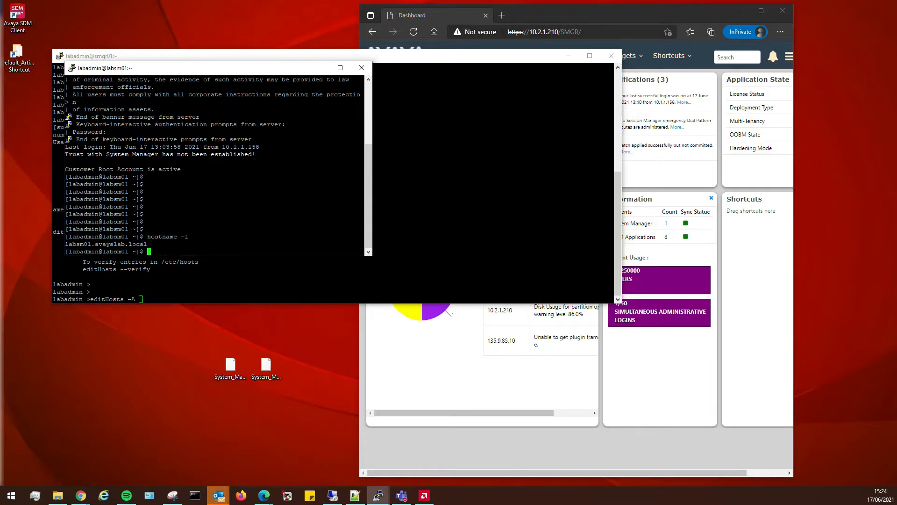
{"action": "key", "text": "Return"}
{"action": "key", "text": "Return"}
{"action": "key", "text": "Return"}
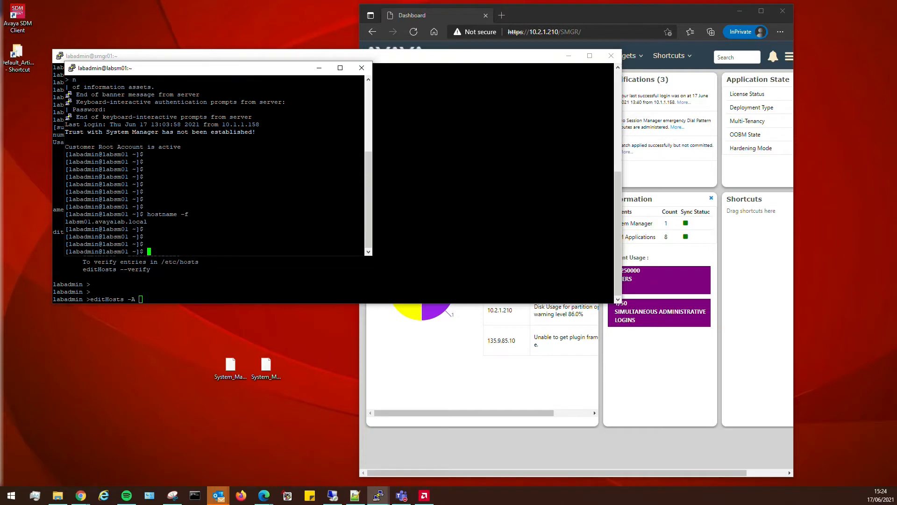
{"action": "left_click_drag", "start_coordinate": [364, 221], "coordinate": [65, 221]}
Confirm the short hostname labsm01 with hostname and hostname -s, then move the window aside.
{"action": "type", "text": "hostname"}
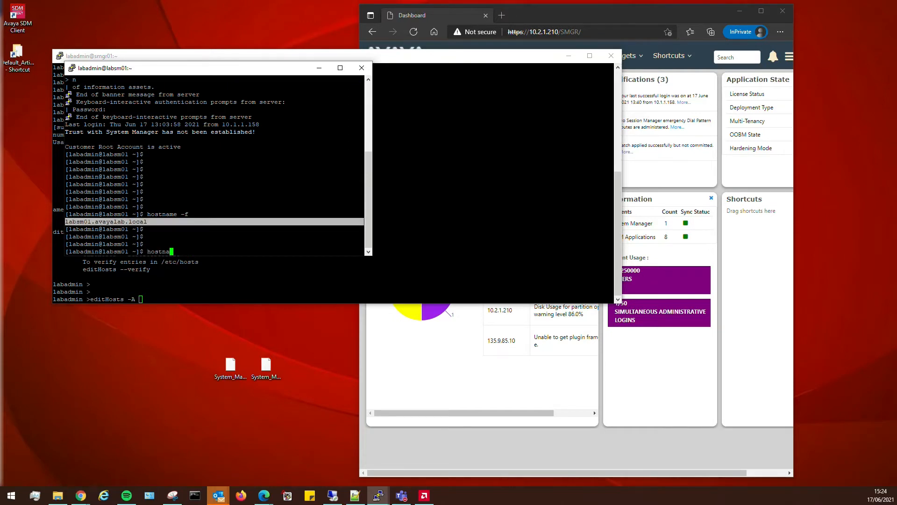
{"action": "key", "text": "Return"}
{"action": "key", "text": "Up"}
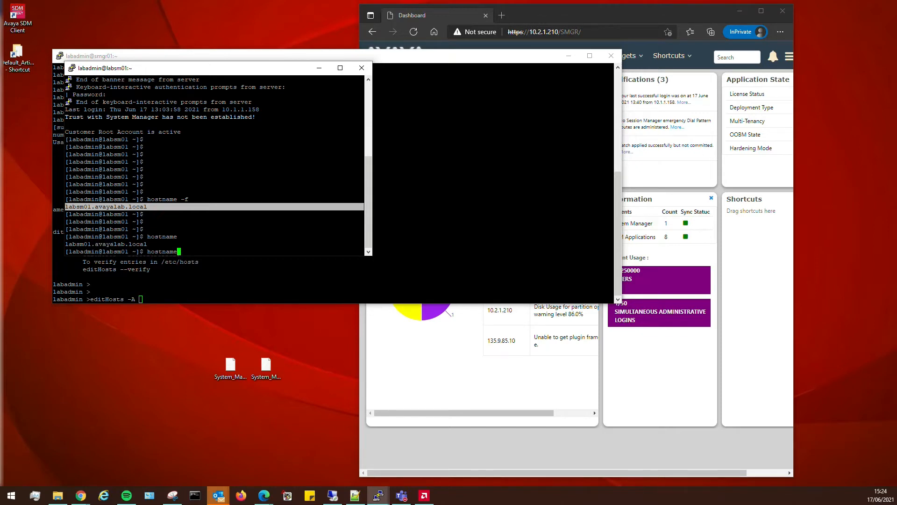
{"action": "type", "text": "-s"}
{"action": "key", "text": "Return"}
{"action": "key", "text": "Return"}
{"action": "key", "text": "Return"}
{"action": "key", "text": "Return"}
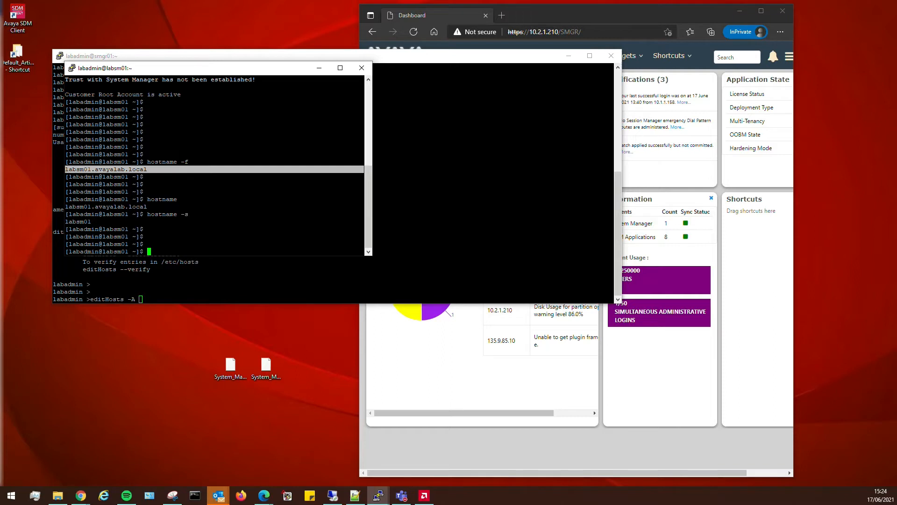
{"action": "left_click_drag", "start_coordinate": [202, 71], "coordinate": [621, 281]}
Run editHosts -A 10.2.1.215 with the pasted FQDN labsm01.avayalab.local.
{"action": "left_click_drag", "start_coordinate": [363, 58], "coordinate": [355, 35]}
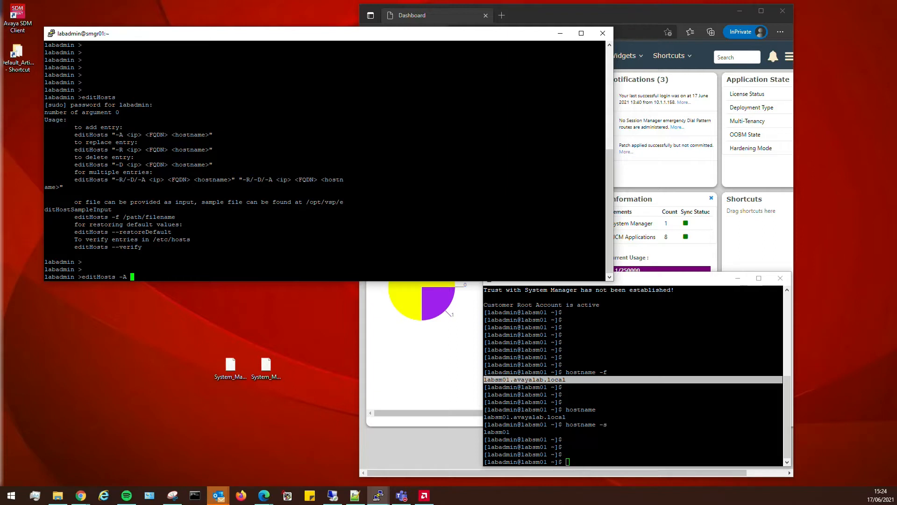
{"action": "type", "text": "10.2.1.215"}
{"action": "type", "text": "labsm01.avayalab.local"}
{"action": "key", "text": "Return"}
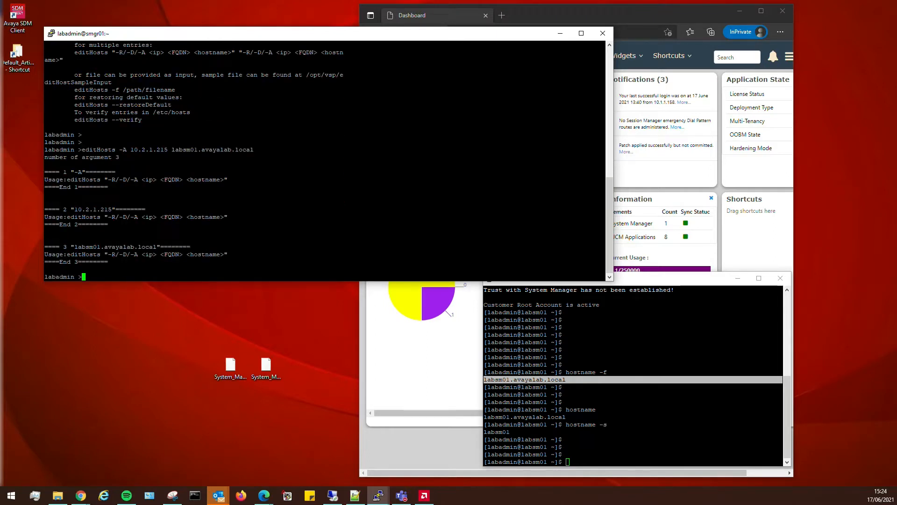
Edit the command to add a quote and short name labsm01, then cancel the unfinished run.
{"action": "key", "text": "Up"}
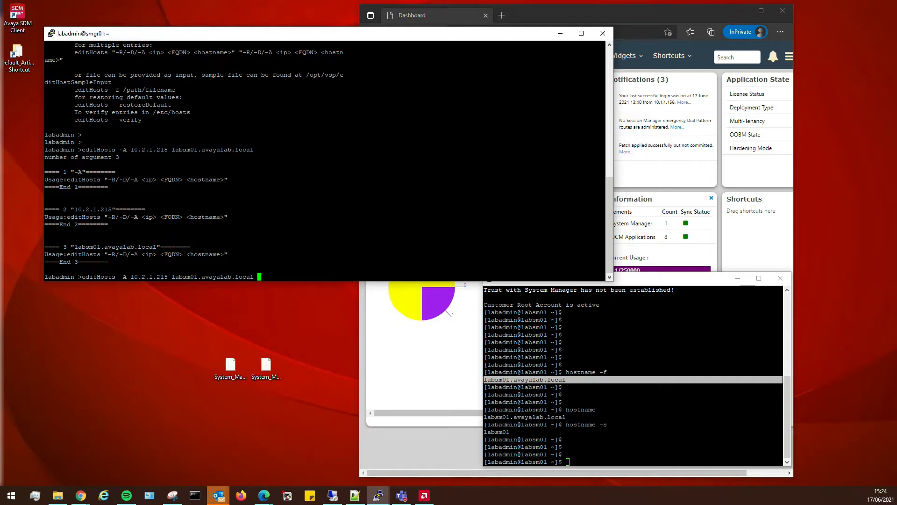
{"action": "key", "text": "Left"}
{"action": "key", "text": "Left"}
{"action": "key", "text": "Left"}
{"action": "key", "text": "Left"}
{"action": "key", "text": "Left"}
{"action": "key", "text": "Left"}
{"action": "key", "text": "Left"}
{"action": "key", "text": "Left"}
{"action": "key", "text": "Left"}
{"action": "key", "text": "Left"}
{"action": "key", "text": "Left"}
{"action": "key", "text": "Left"}
{"action": "key", "text": "Left"}
{"action": "key", "text": "Left"}
{"action": "key", "text": "Left"}
{"action": "key", "text": "Left"}
{"action": "key", "text": "Left"}
{"action": "key", "text": "Left"}
{"action": "key", "text": "Left"}
{"action": "key", "text": "Left"}
{"action": "key", "text": "Left"}
{"action": "key", "text": "Left"}
{"action": "key", "text": "Left"}
{"action": "key", "text": "Left"}
{"action": "type", "text": "\""}
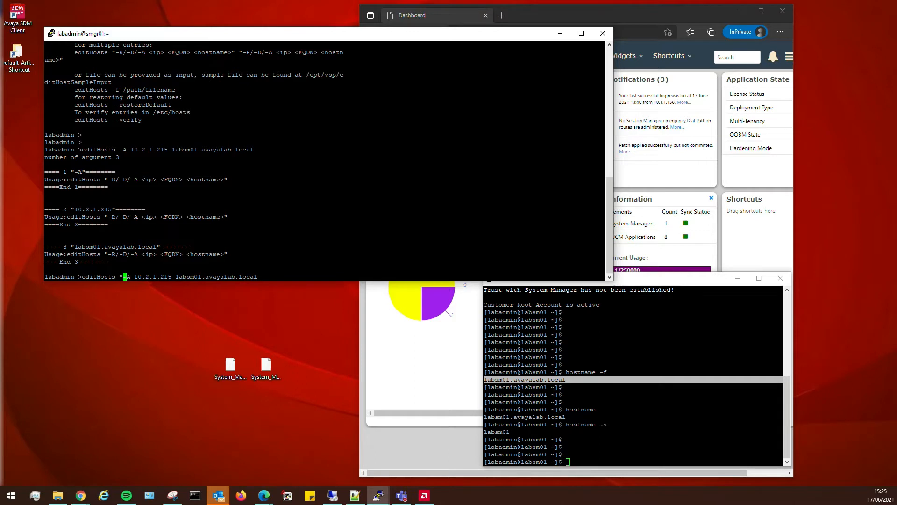
{"action": "key", "text": "Right"}
{"action": "key", "text": "Right"}
{"action": "key", "text": "Right"}
{"action": "key", "text": "Right"}
{"action": "key", "text": "Right"}
{"action": "key", "text": "Right"}
{"action": "key", "text": "Right"}
{"action": "key", "text": "Right"}
{"action": "key", "text": "Right"}
{"action": "key", "text": "Right"}
{"action": "key", "text": "Right"}
{"action": "key", "text": "Right"}
{"action": "key", "text": "Right"}
{"action": "key", "text": "Right"}
{"action": "key", "text": "Right"}
{"action": "key", "text": "Right"}
{"action": "key", "text": "Right"}
{"action": "key", "text": "Right"}
{"action": "key", "text": "Right"}
{"action": "key", "text": "Right"}
{"action": "key", "text": "Right"}
{"action": "key", "text": "Right"}
{"action": "key", "text": "Right"}
{"action": "key", "text": "Right"}
{"action": "key", "text": "Right"}
{"action": "key", "text": "Right"}
{"action": "key", "text": "Right"}
{"action": "type", "text": "labsm01"}
{"action": "key", "text": "Return"}
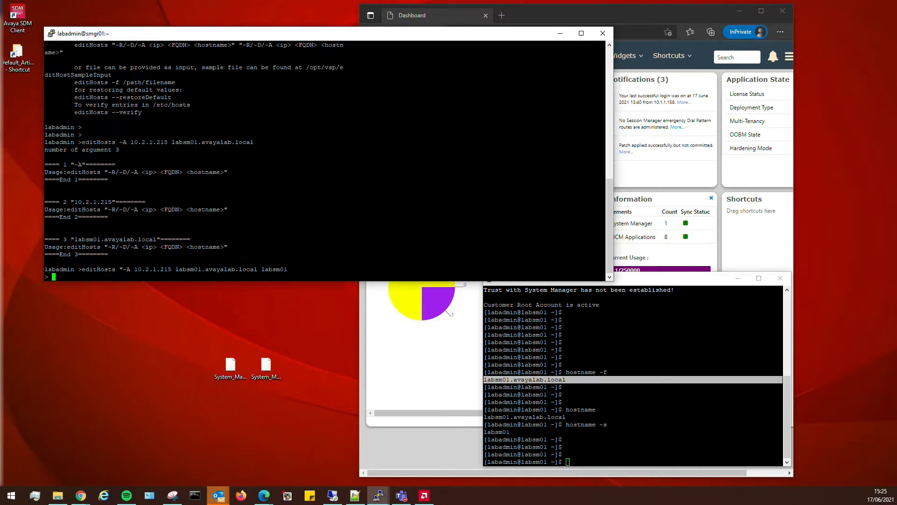
{"action": "key", "text": "ctrl+c"}
Run editHosts -A "10.2.1.215 labsm01.avayalab.local labsm01" with the closing quote.
{"action": "key", "text": "Up"}
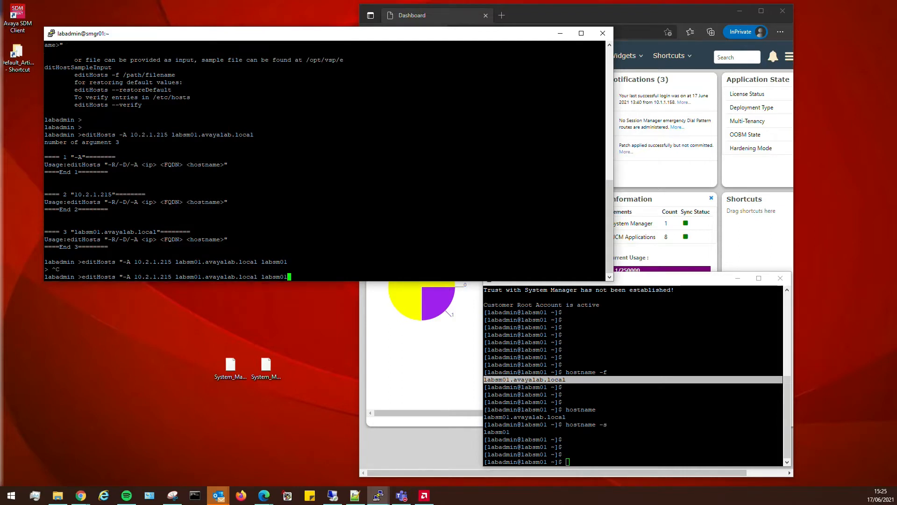
{"action": "type", "text": "\""}
{"action": "key", "text": "Return"}
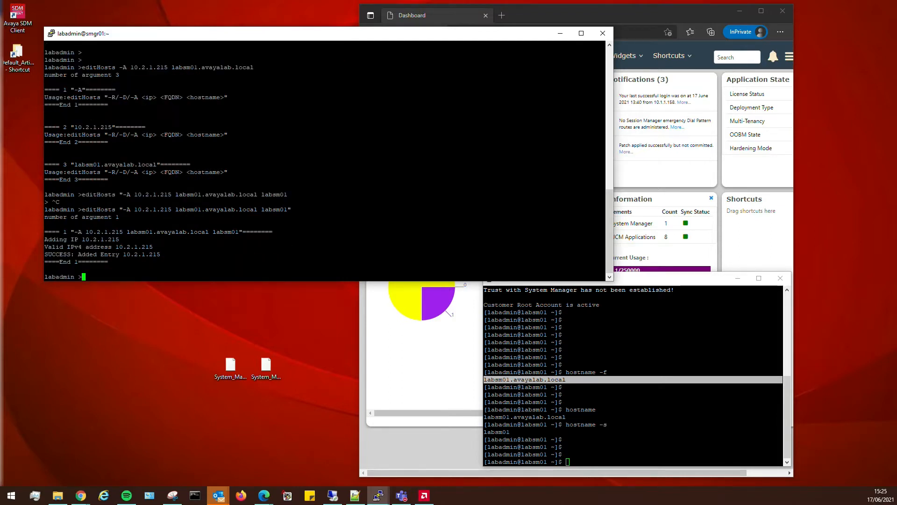
{"action": "key", "text": "Return"}
{"action": "key", "text": "Return"}
{"action": "key", "text": "Up"}
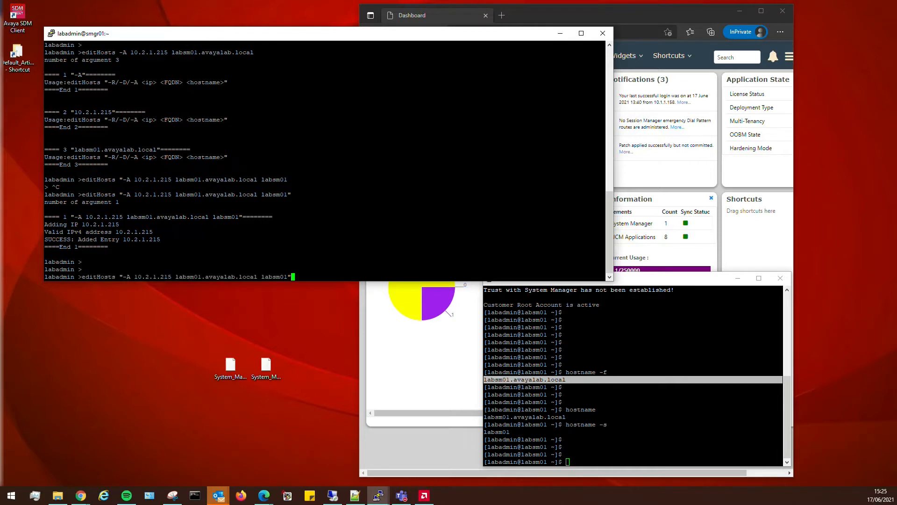
{"action": "key", "text": "Left"}
{"action": "key", "text": "Left"}
{"action": "key", "text": "Left"}
{"action": "key", "text": "Left"}
{"action": "key", "text": "Left"}
{"action": "key", "text": "Left"}
{"action": "key", "text": "Left"}
{"action": "key", "text": "Left"}
{"action": "key", "text": "Left"}
{"action": "key", "text": "Left"}
{"action": "key", "text": "Left"}
{"action": "key", "text": "Left"}
{"action": "key", "text": "Left"}
{"action": "key", "text": "Left"}
{"action": "key", "text": "Left"}
{"action": "key", "text": "Left"}
{"action": "key", "text": "Left"}
{"action": "key", "text": "Left"}
{"action": "key", "text": "Left"}
{"action": "key", "text": "Left"}
{"action": "key", "text": "Left"}
{"action": "key", "text": "Left"}
{"action": "key", "text": "Left"}
{"action": "key", "text": "Left"}
{"action": "key", "text": "Left"}
{"action": "key", "text": "Left"}
{"action": "key", "text": "Left"}
{"action": "key", "text": "Left"}
{"action": "key", "text": "Left"}
{"action": "key", "text": "Left"}
{"action": "key", "text": "Left"}
{"action": "key", "text": "Left"}
{"action": "key", "text": "Left"}
{"action": "key", "text": "Left"}
{"action": "key", "text": "Left"}
{"action": "key", "text": "Left"}
{"action": "key", "text": "Left"}
Change the hosts command from -A to -R and run it again.
{"action": "key", "text": "BackSpace"}
{"action": "key", "text": "BackSpace"}
{"action": "type", "text": "R"}
{"action": "key", "text": "Return"}
{"action": "key", "text": "Return"}
{"action": "key", "text": "Return"}
{"action": "key", "text": "Return"}
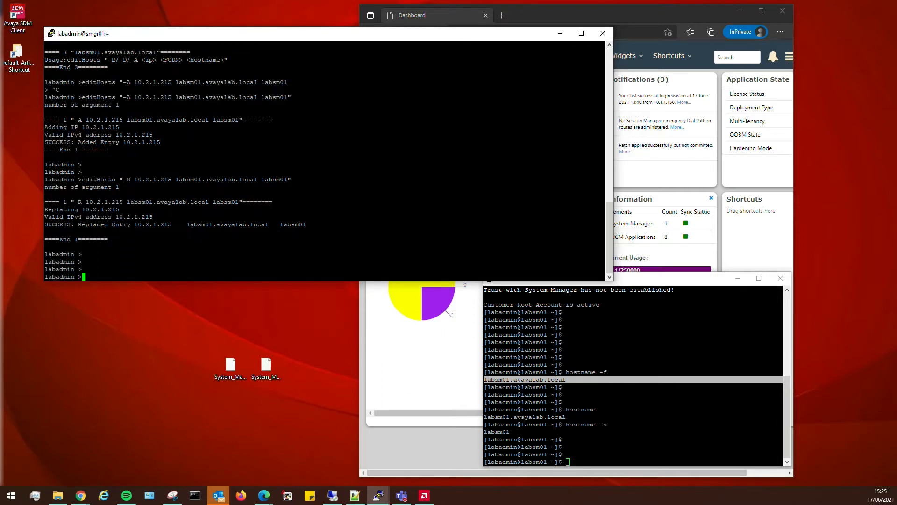
{"action": "key", "text": "Up"}
{"action": "key", "text": "Up"}
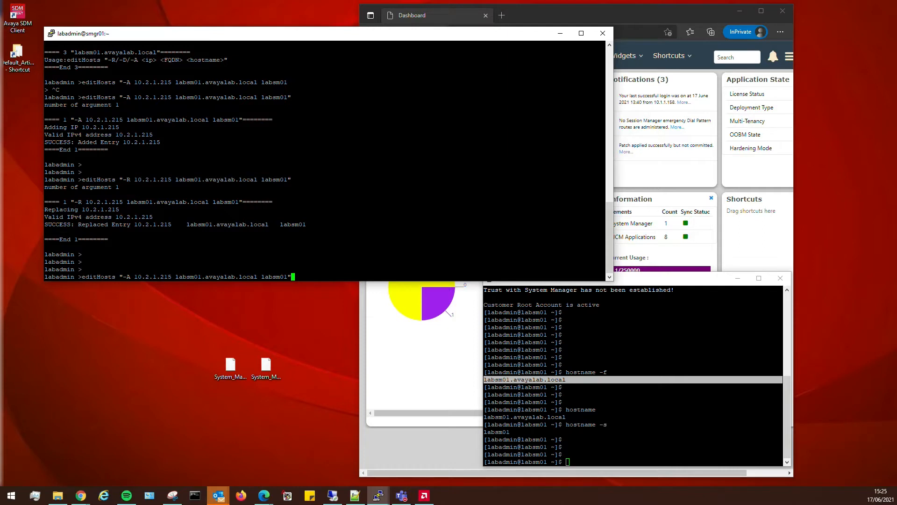
{"action": "key", "text": "Return"}
{"action": "key", "text": "Return"}
{"action": "key", "text": "Return"}
{"action": "key", "text": "Return"}
{"action": "key", "text": "Return"}
{"action": "key", "text": "Return"}
{"action": "key", "text": "Return"}
Confirm /etc/hosts lists 10.2.1.215 labsm01.avayalab.local labsm01, then return to the dashboard.
{"action": "type", "text": "c"}
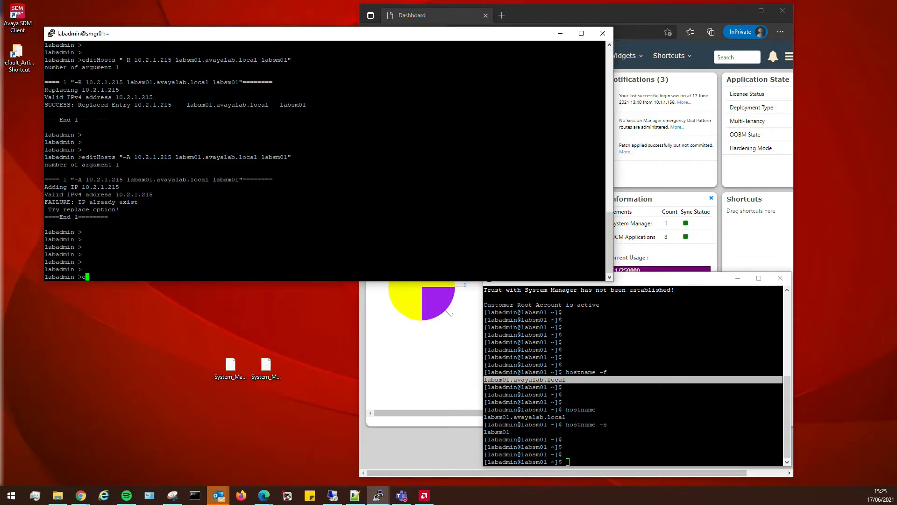
{"action": "type", "text": "at /etc/hosts"}
{"action": "key", "text": "Return"}
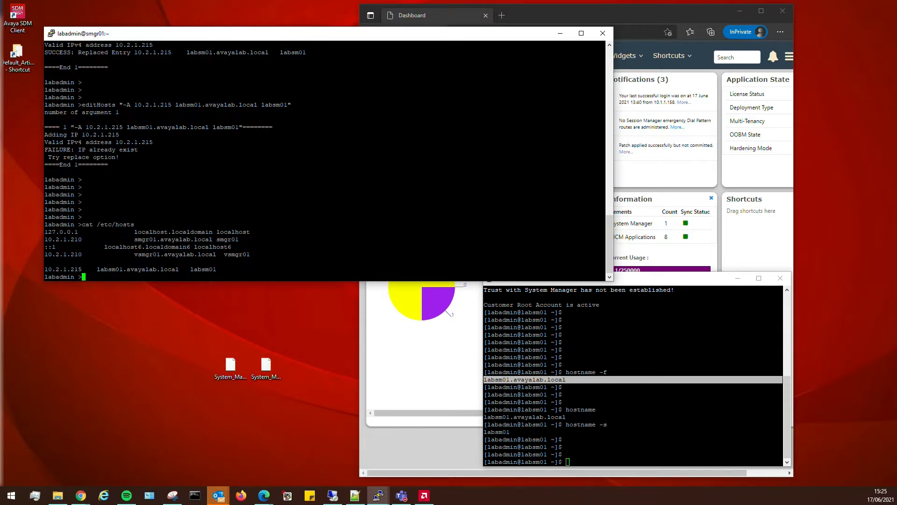
{"action": "left_click_drag", "start_coordinate": [217, 269], "coordinate": [45, 269]}
{"action": "left_click", "coordinate": [45, 269]}
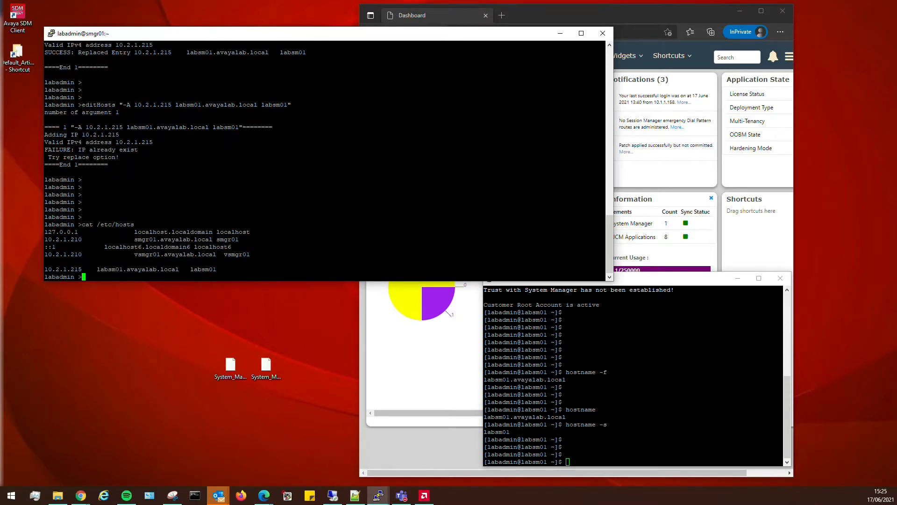
{"action": "left_click", "coordinate": [441, 436]}
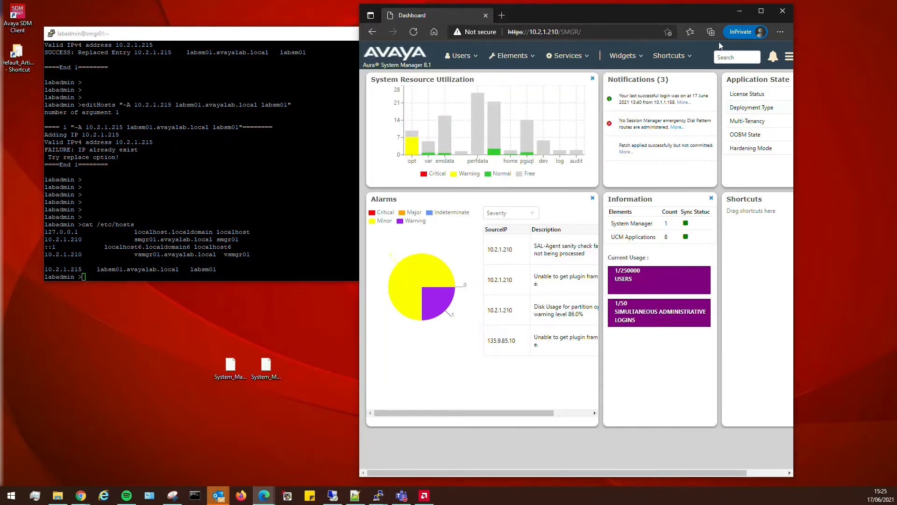
Maximize the System Manager browser window and browse the Elements and Services menus.
{"action": "left_click", "coordinate": [761, 11]}
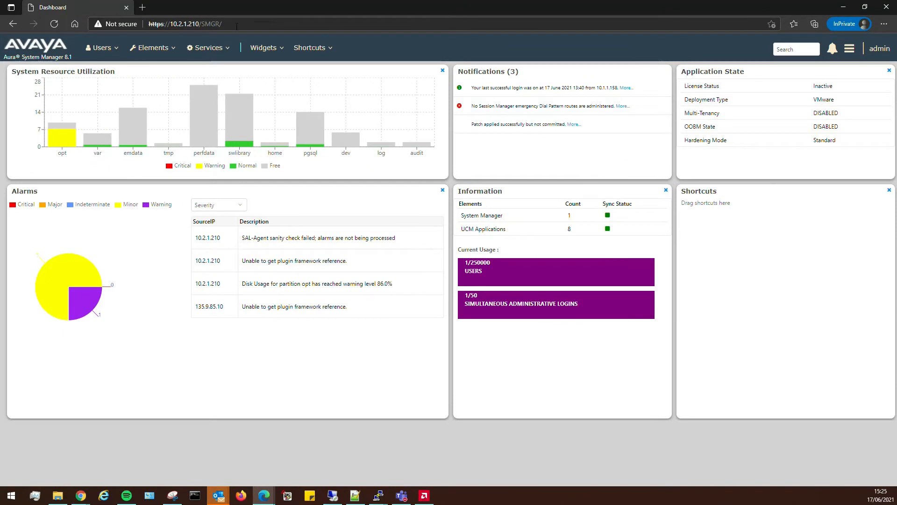
{"action": "left_click", "coordinate": [165, 48]}
{"action": "mouse_move", "coordinate": [200, 227]}
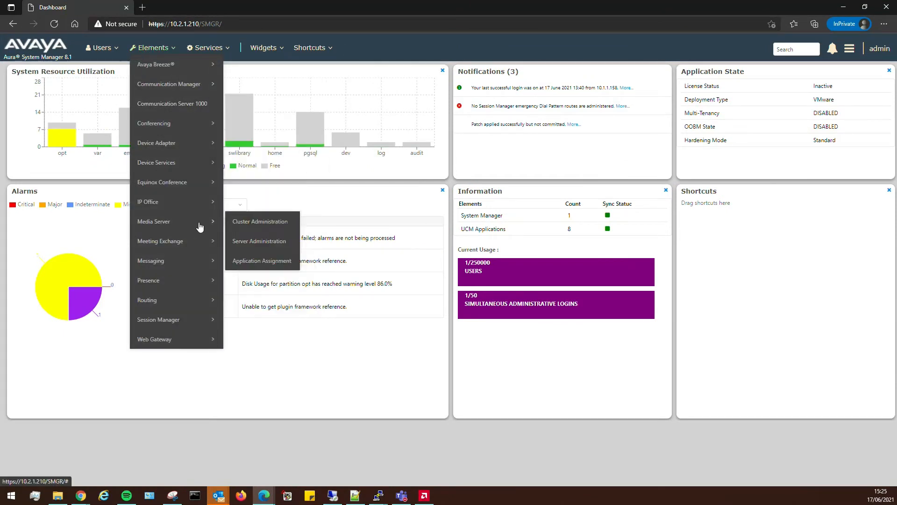
{"action": "left_click", "coordinate": [198, 49]}
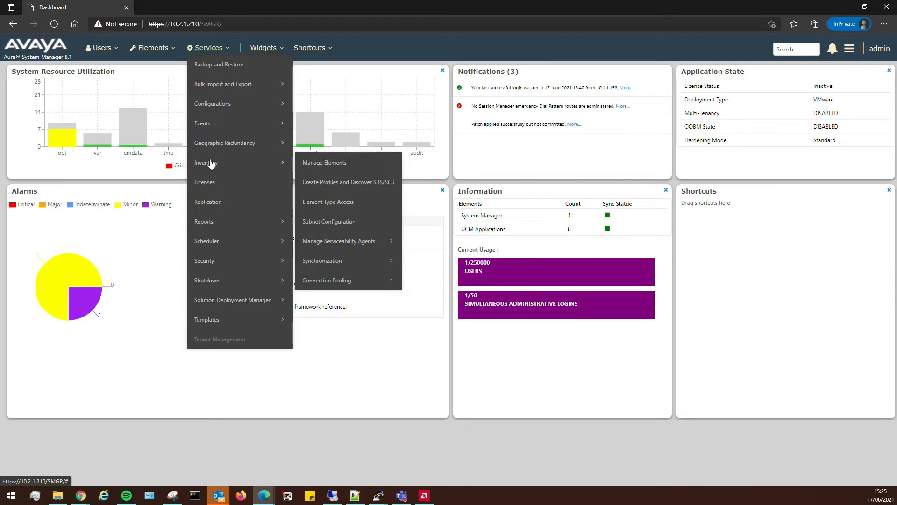
{"action": "mouse_move", "coordinate": [378, 495]}
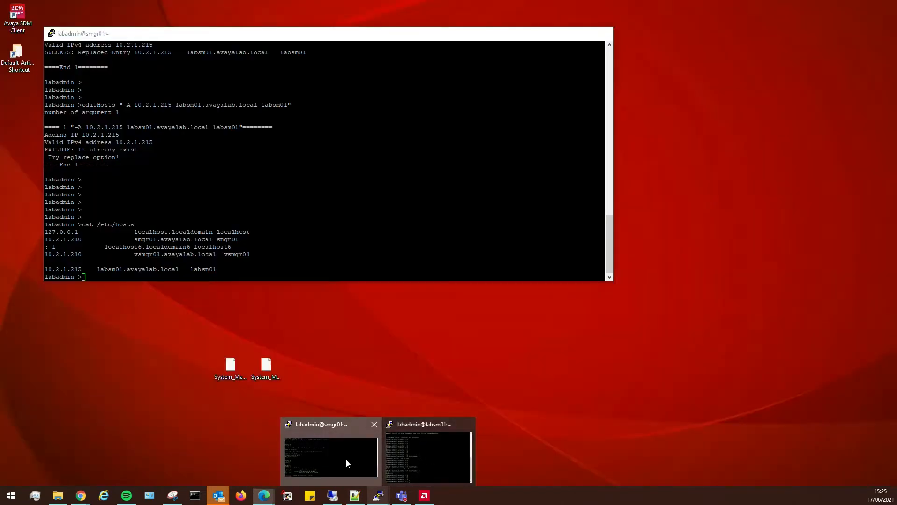
{"action": "left_click", "coordinate": [346, 459]}
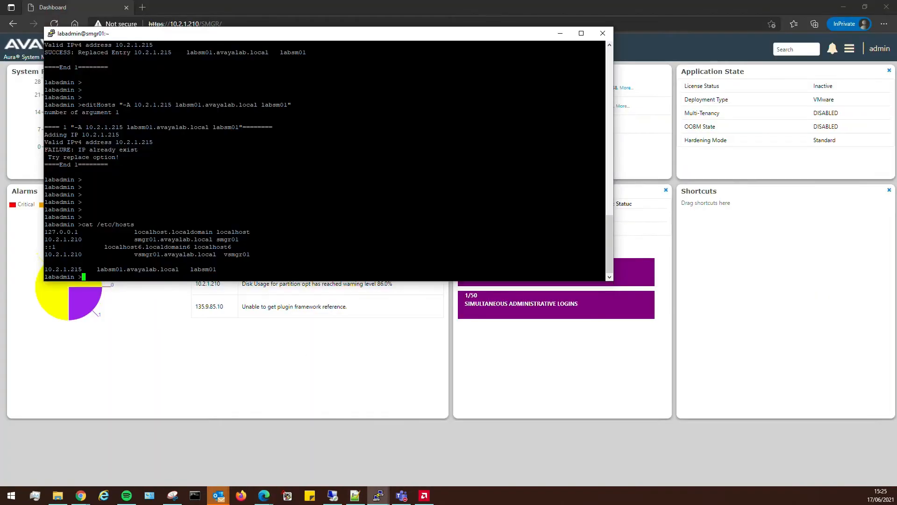
{"action": "key", "text": "Return"}
{"action": "key", "text": "Return"}
{"action": "key", "text": "Return"}
{"action": "key", "text": "Return"}
{"action": "key", "text": "Return"}
{"action": "key", "text": "Return"}
{"action": "key", "text": "Return"}
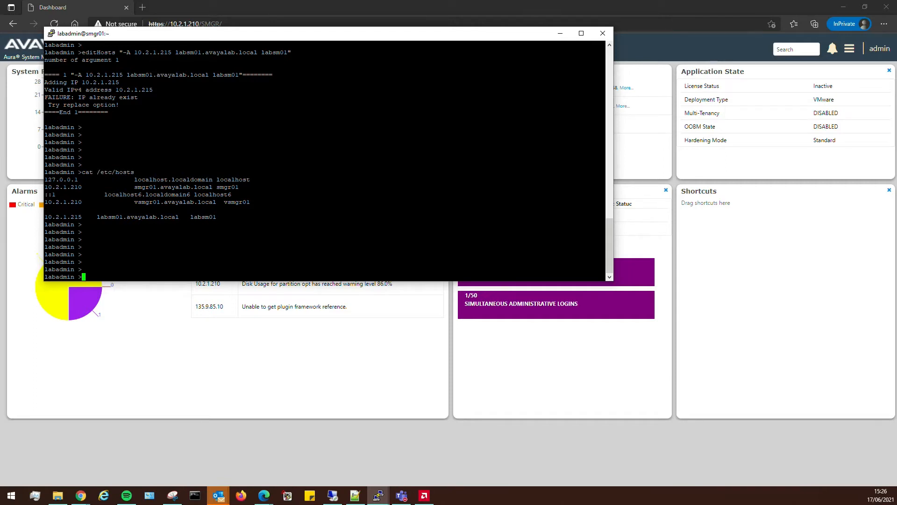
{"action": "left_click_drag", "start_coordinate": [216, 217], "coordinate": [53, 217]}
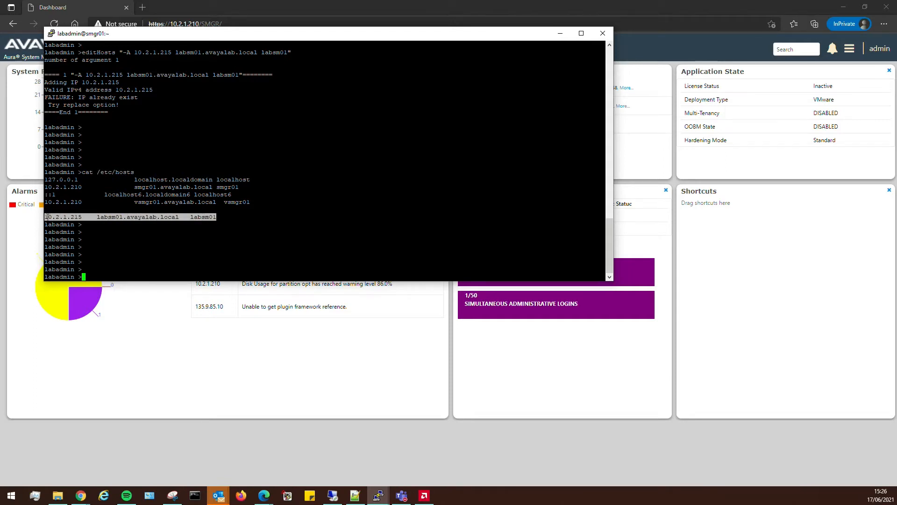
{"action": "left_click", "coordinate": [135, 217]}
{"action": "left_click_drag", "start_coordinate": [216, 217], "coordinate": [47, 218]}
{"action": "left_click", "coordinate": [147, 218]}
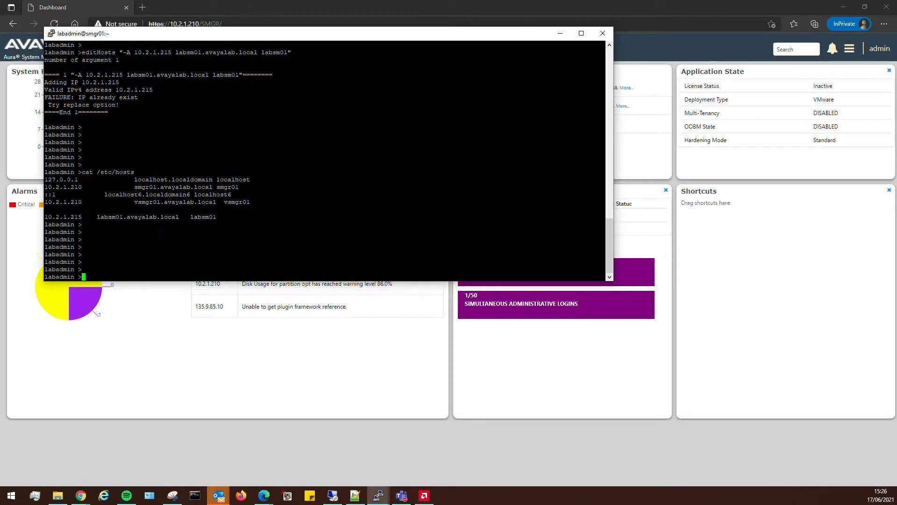
{"action": "left_click", "coordinate": [411, 448]}
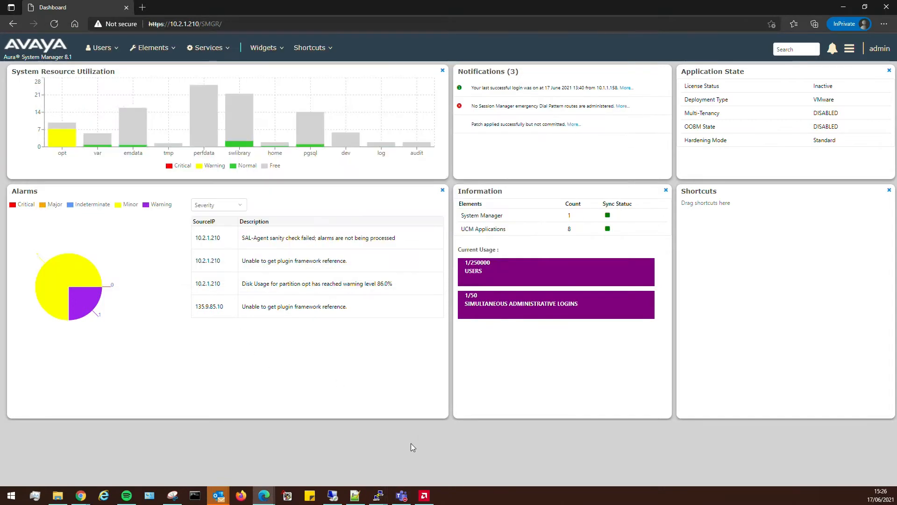
Go to Routing > Domains and start a new domain named avayalab.local.
{"action": "mouse_move", "coordinate": [153, 50]}
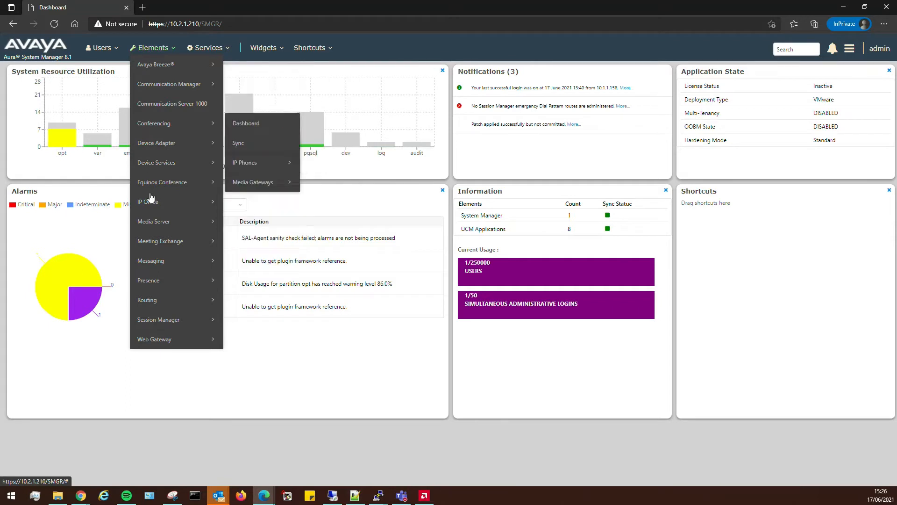
{"action": "mouse_move", "coordinate": [157, 301]}
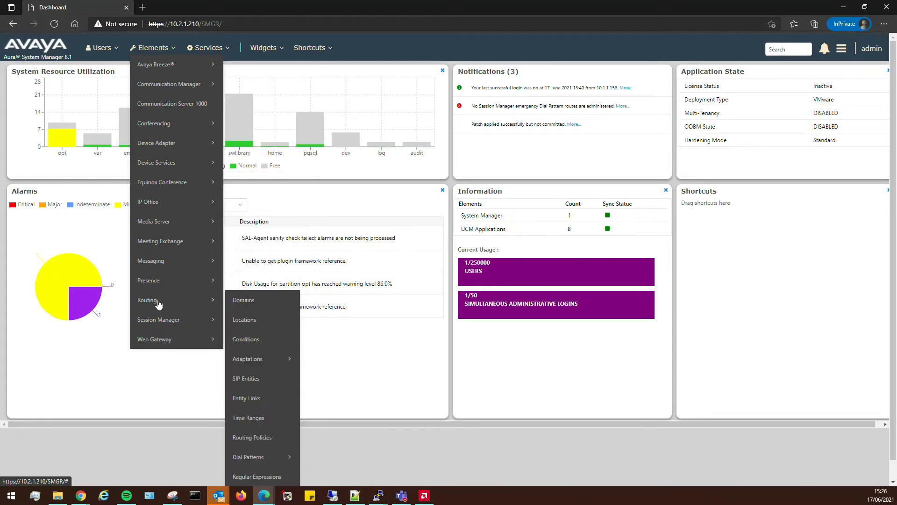
{"action": "left_click", "coordinate": [258, 299]}
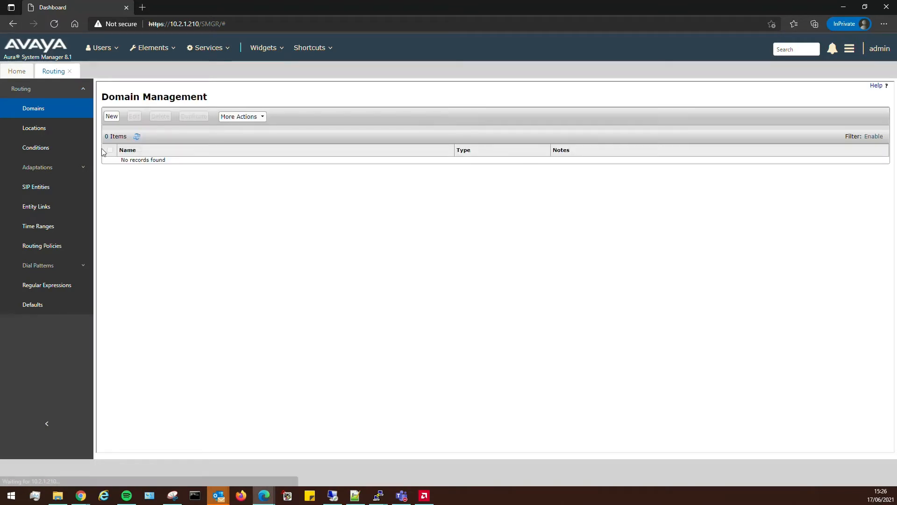
{"action": "left_click", "coordinate": [111, 117]}
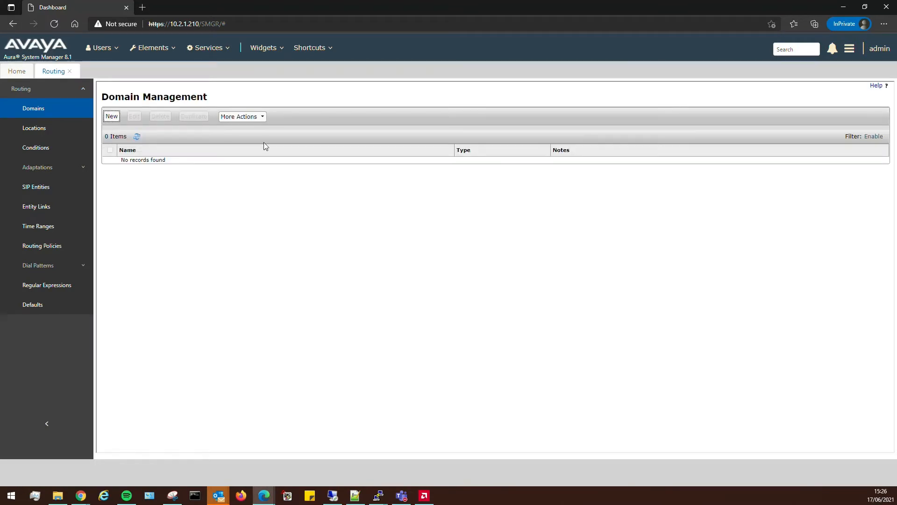
{"action": "left_click", "coordinate": [184, 160]}
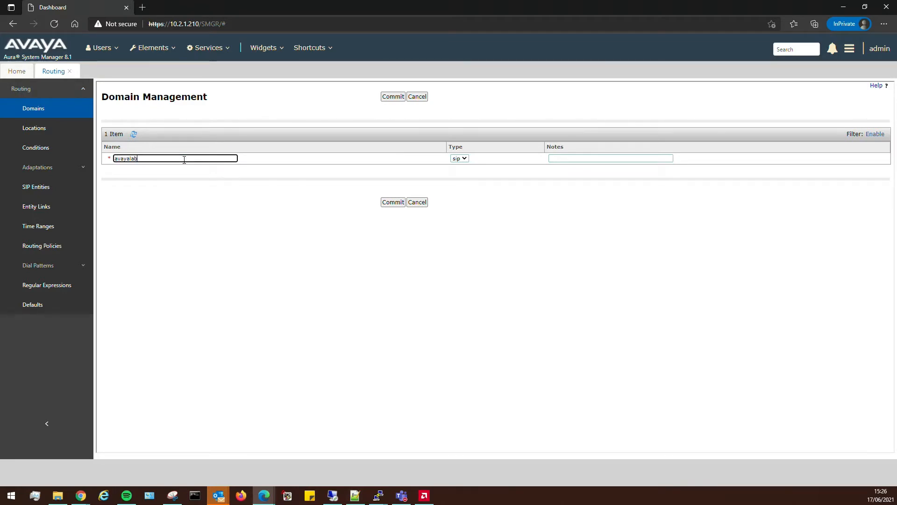
{"action": "type", "text": "avayalab.local"}
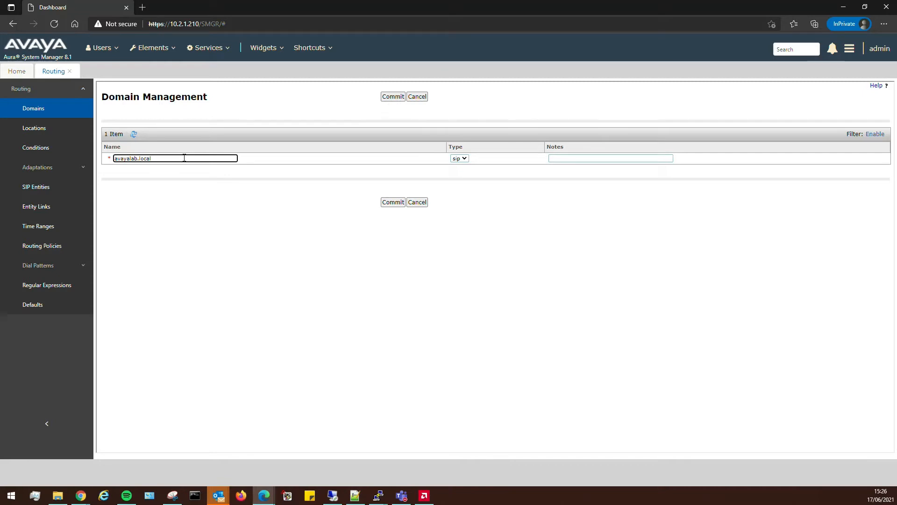
Keep type sip, commit the avayalab.local domain, and refresh the domains list.
{"action": "left_click", "coordinate": [463, 159]}
{"action": "left_click", "coordinate": [461, 167]}
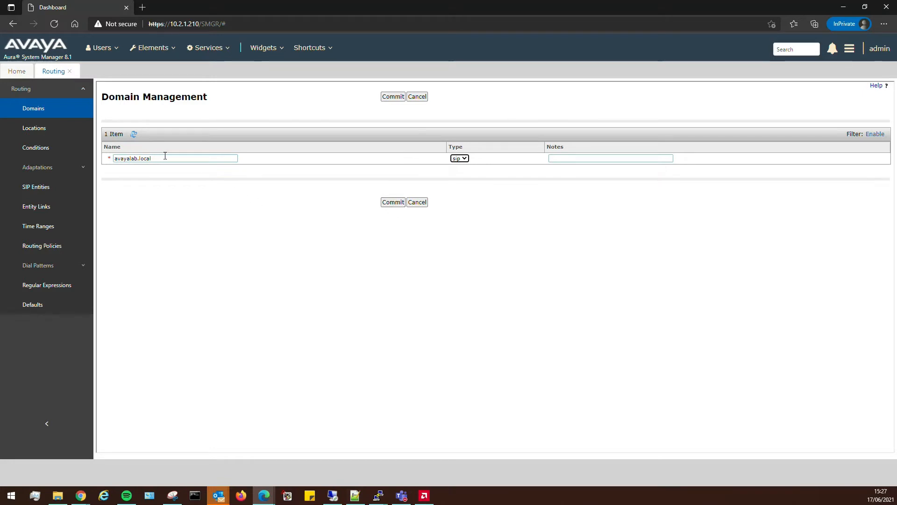
{"action": "left_click_drag", "start_coordinate": [164, 158], "coordinate": [97, 159]}
{"action": "left_click", "coordinate": [237, 198]}
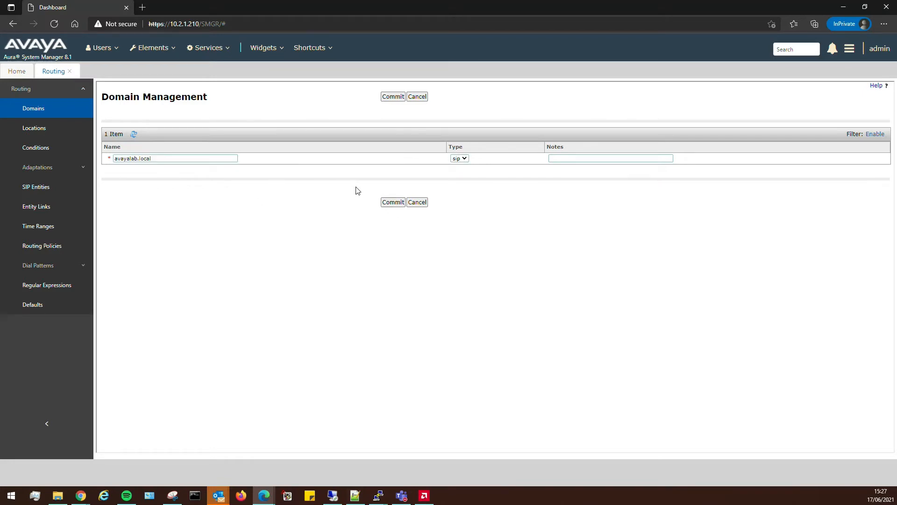
{"action": "left_click", "coordinate": [386, 203]}
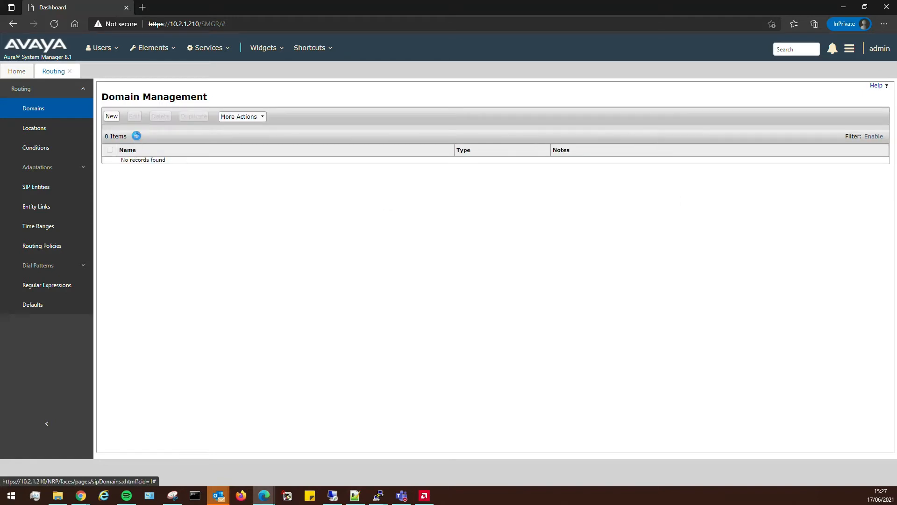
{"action": "left_click", "coordinate": [137, 136]}
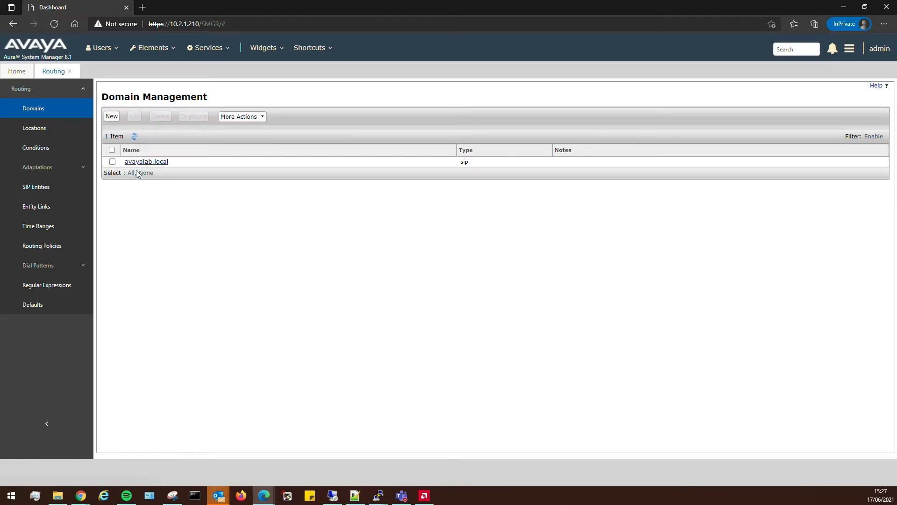
{"action": "left_click", "coordinate": [40, 129]}
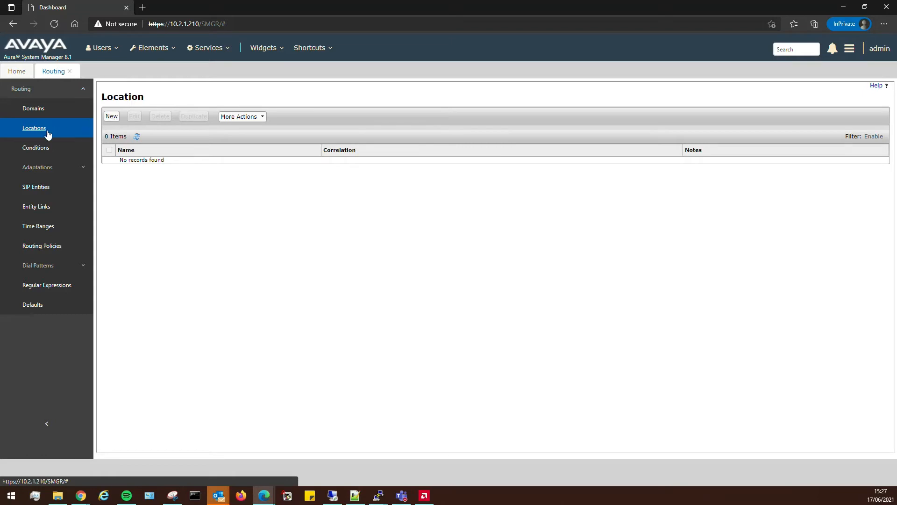
Create a new location named Avaya Aura Lab and review the Location Details form.
{"action": "left_click", "coordinate": [44, 131]}
{"action": "left_click", "coordinate": [113, 118]}
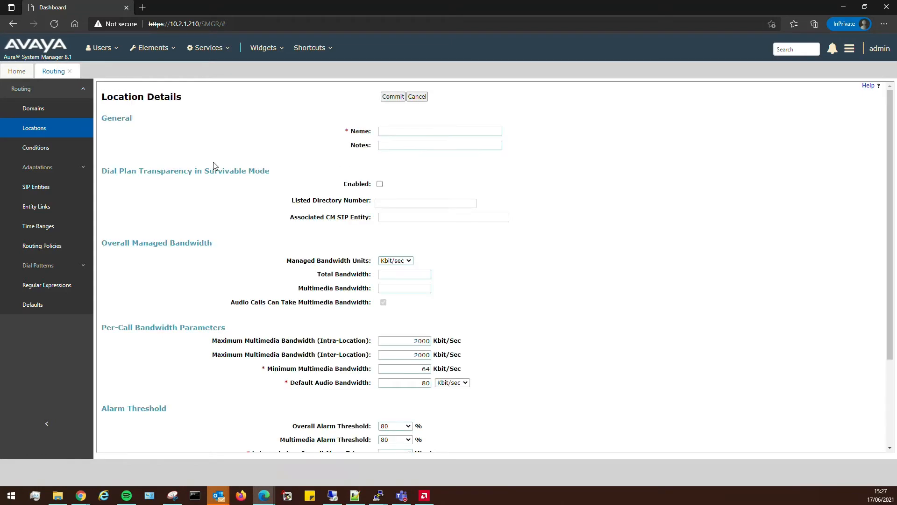
{"action": "left_click", "coordinate": [388, 129]}
{"action": "type", "text": "Avaya Aura Lab"}
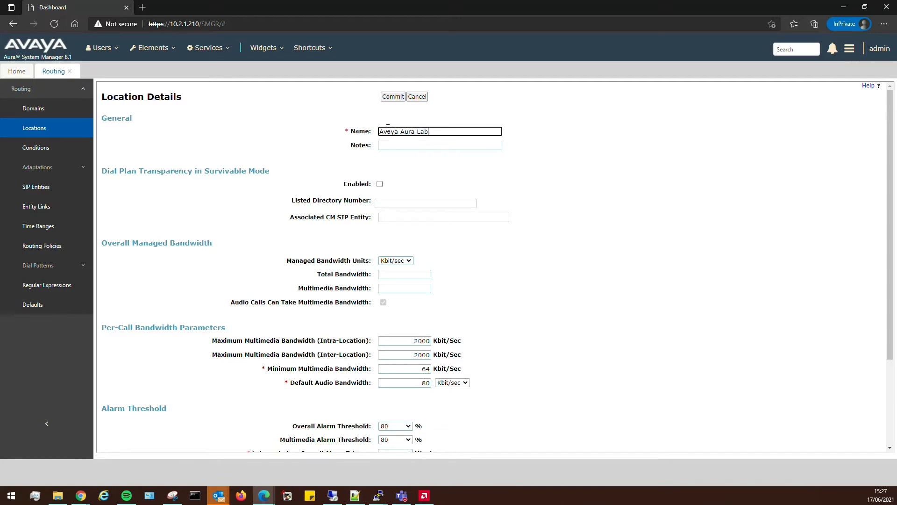
{"action": "scroll", "coordinate": [367, 148], "scroll_direction": "down", "scroll_amount": 1}
{"action": "scroll", "coordinate": [337, 154], "scroll_direction": "up", "scroll_amount": 1}
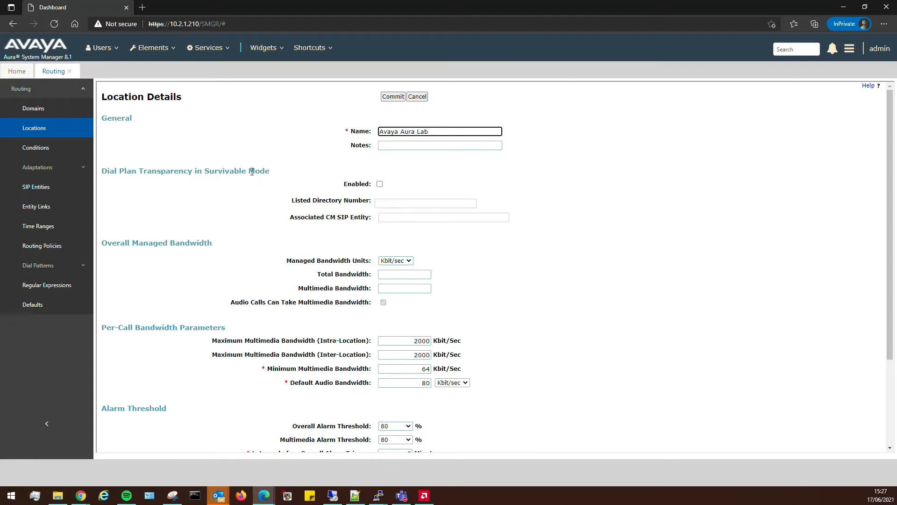
{"action": "scroll", "coordinate": [330, 240], "scroll_direction": "down", "scroll_amount": 1}
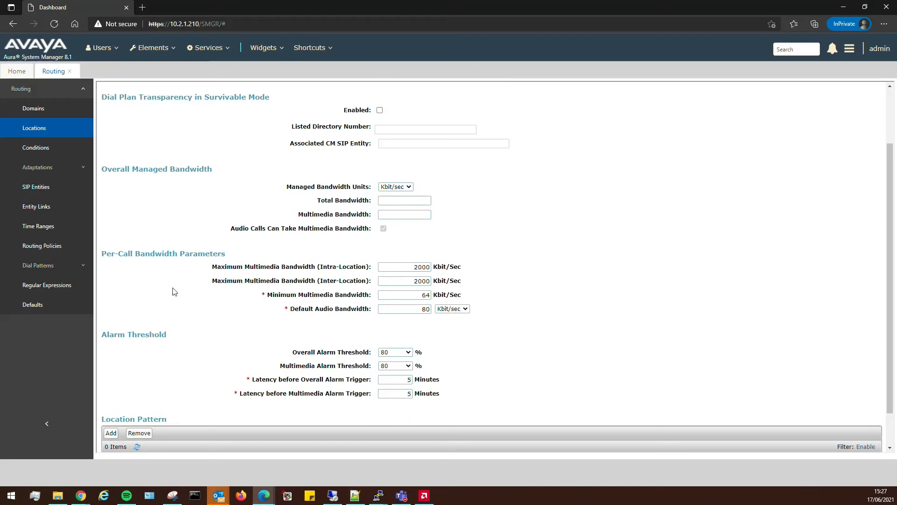
{"action": "scroll", "coordinate": [376, 274], "scroll_direction": "down", "scroll_amount": 1}
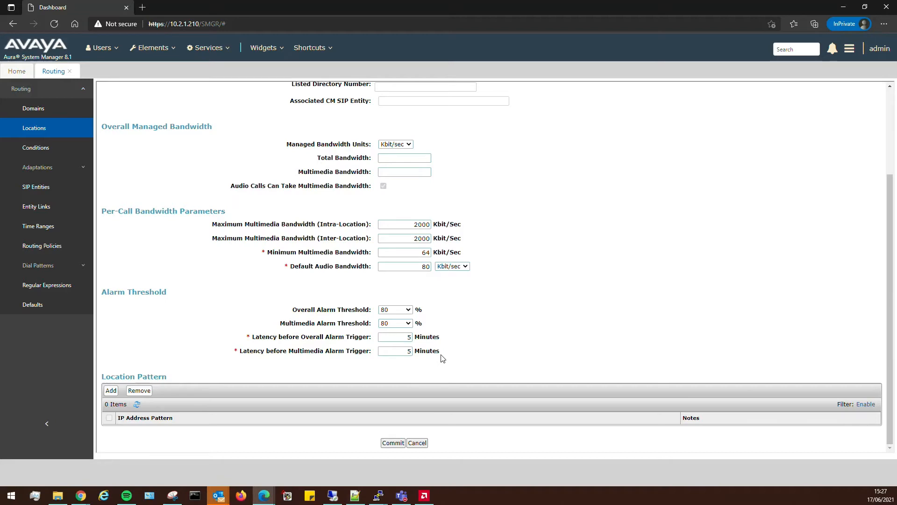
{"action": "scroll", "coordinate": [489, 360], "scroll_direction": "up", "scroll_amount": 3}
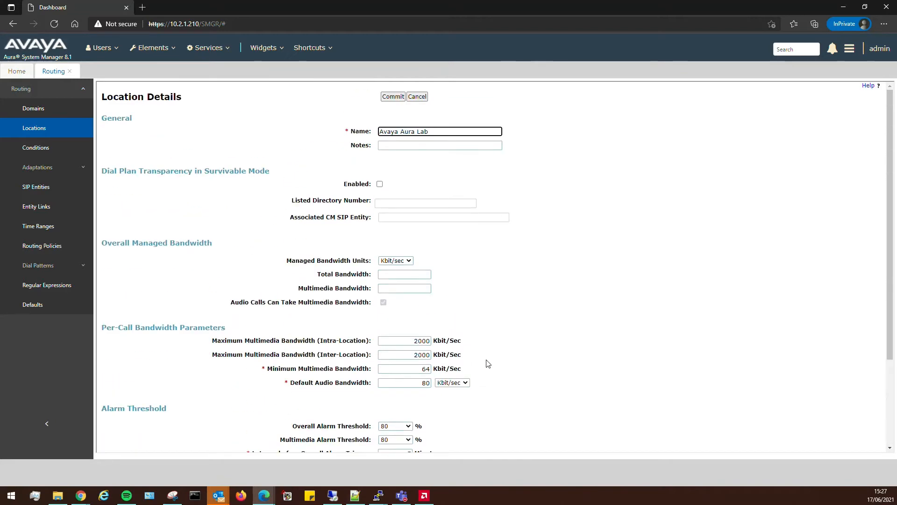
{"action": "scroll", "coordinate": [474, 356], "scroll_direction": "down", "scroll_amount": 3}
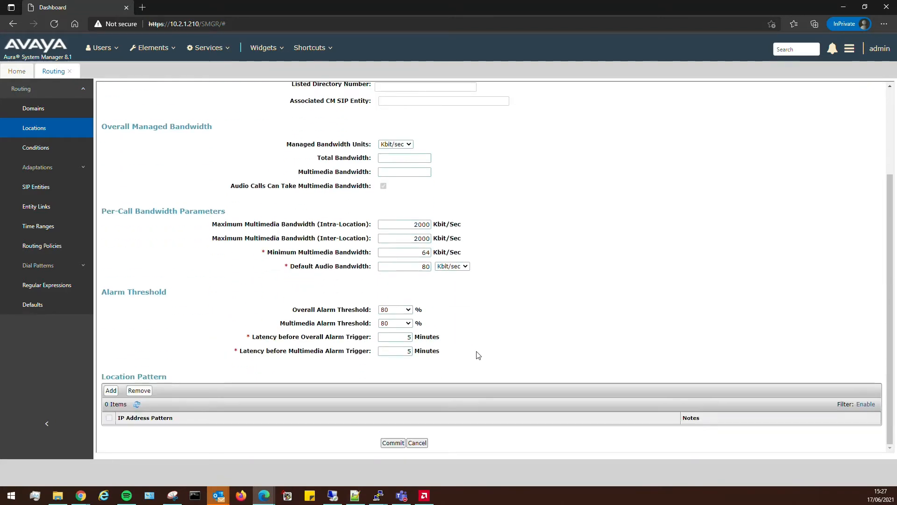
{"action": "scroll", "coordinate": [469, 363], "scroll_direction": "up", "scroll_amount": 3}
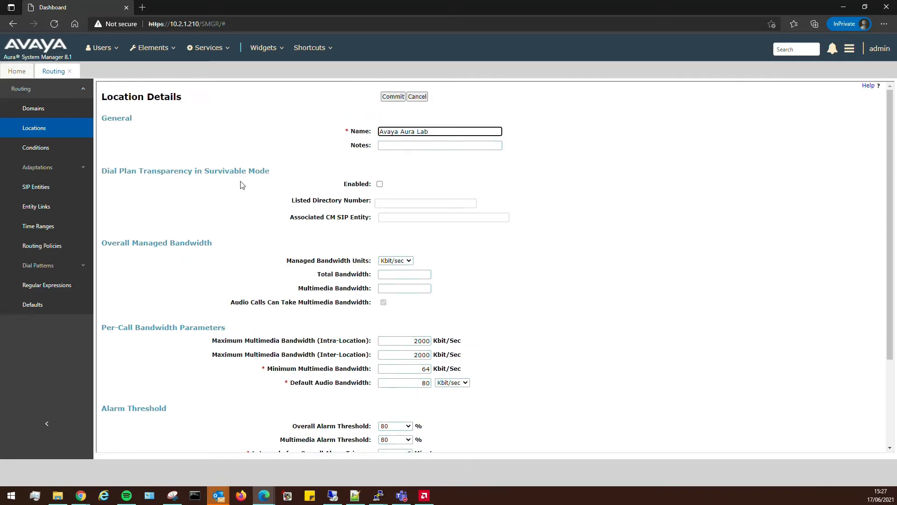
{"action": "scroll", "coordinate": [518, 394], "scroll_direction": "down", "scroll_amount": 3}
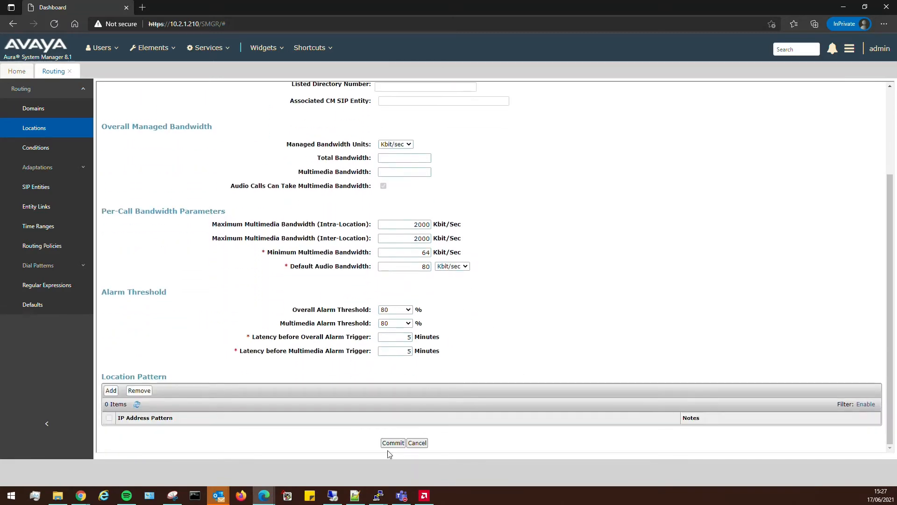
Commit the Avaya Aura Lab location and reload the Locations list.
{"action": "left_click", "coordinate": [392, 443]}
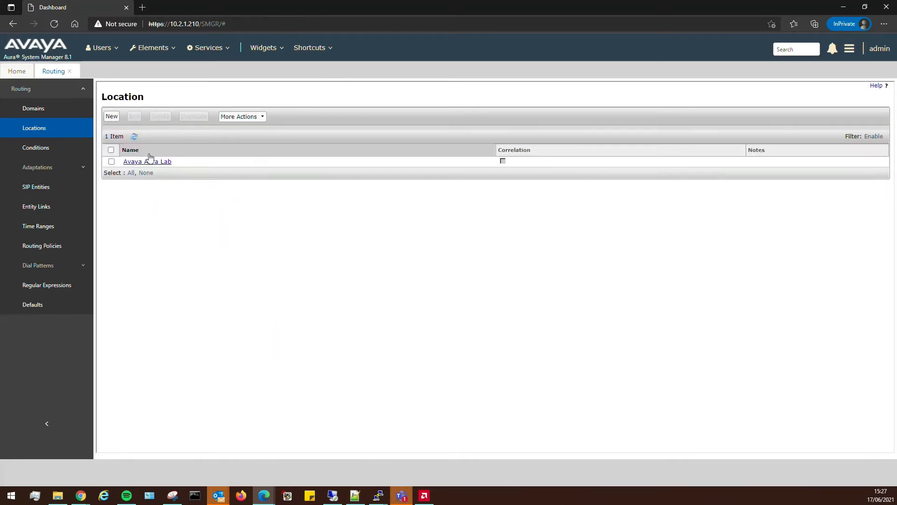
{"action": "left_click", "coordinate": [38, 128]}
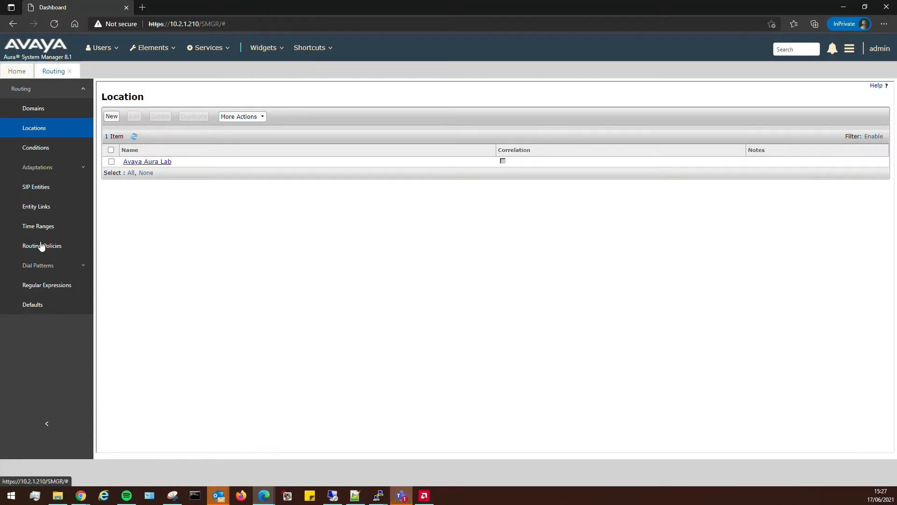
{"action": "left_click", "coordinate": [34, 188]}
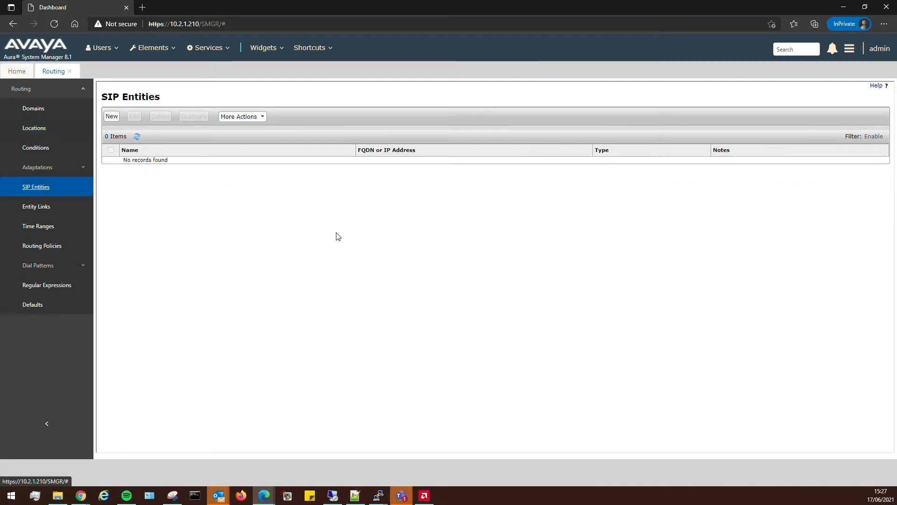
Start SIP entity SM01 with IP 10.2.1.216 and FQDN labsm01-sm100.avayalab.local.
{"action": "left_click", "coordinate": [36, 188]}
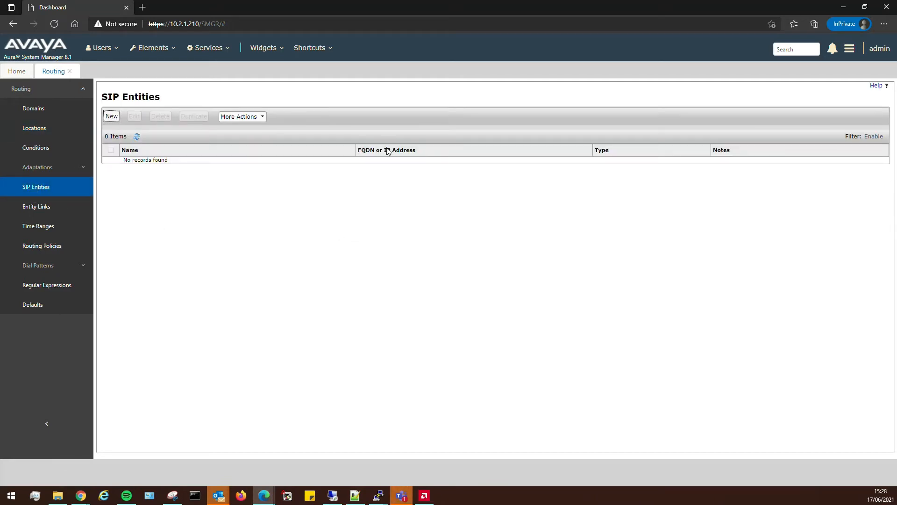
{"action": "left_click", "coordinate": [387, 123]}
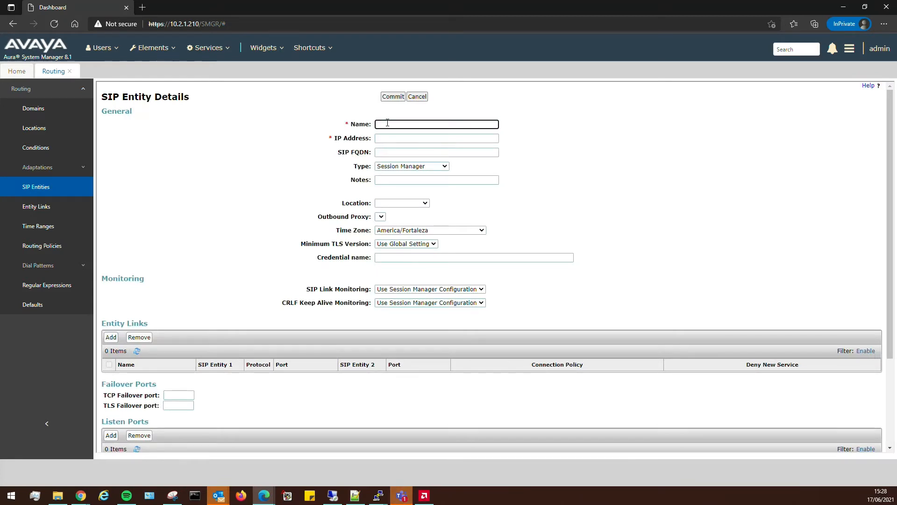
{"action": "type", "text": "SM01"}
{"action": "left_click", "coordinate": [391, 138]}
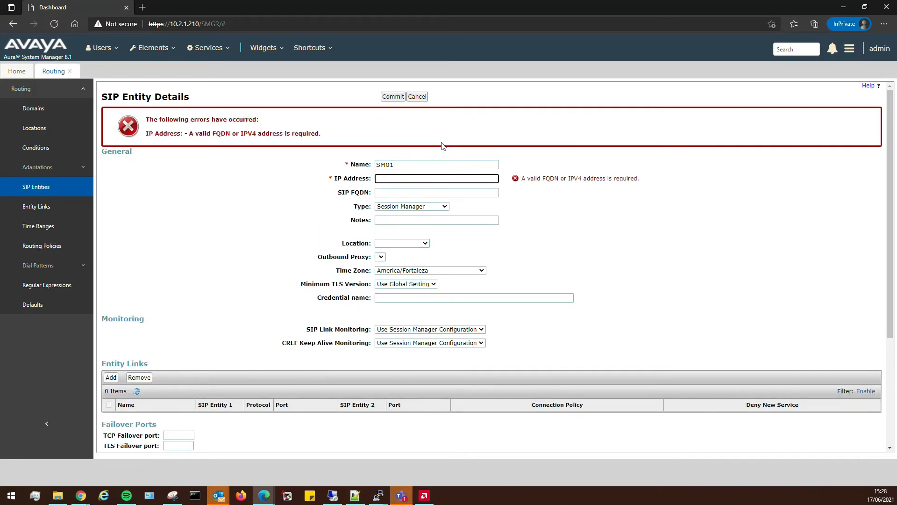
{"action": "type", "text": "10.2.1.216"}
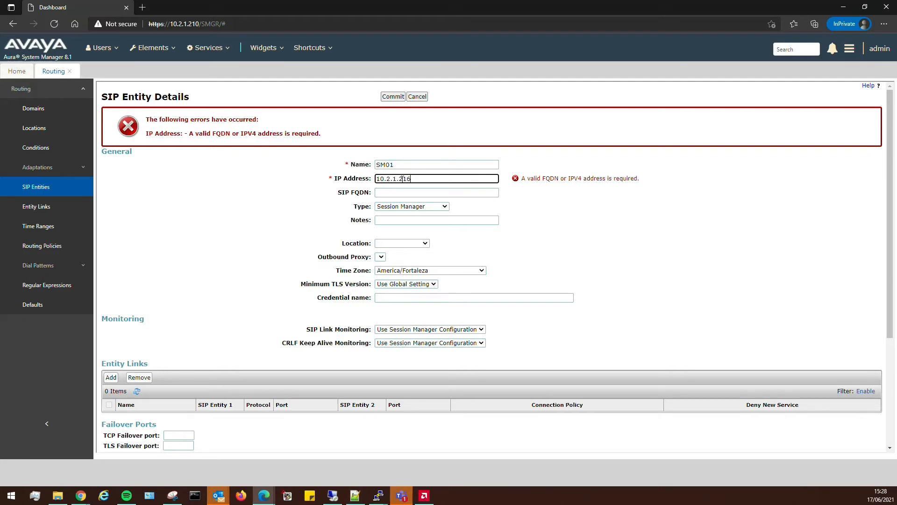
{"action": "key", "text": "Tab"}
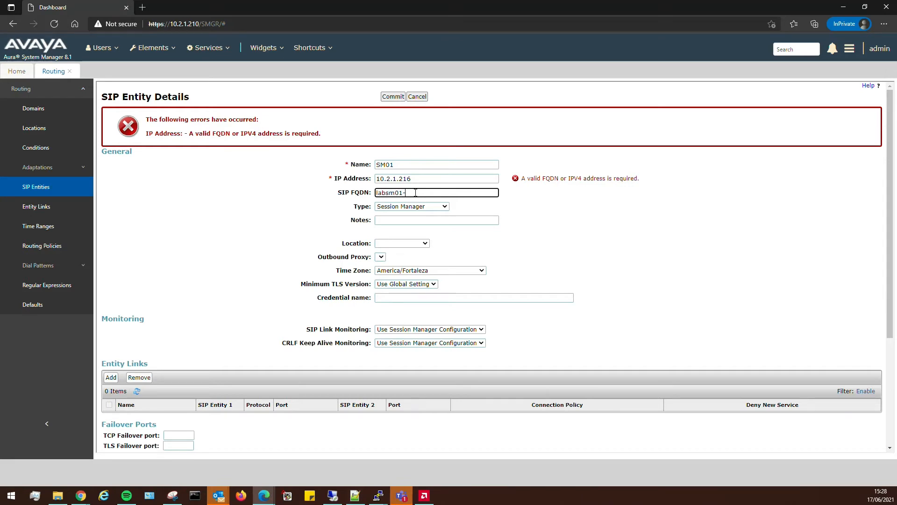
{"action": "type", "text": "-sm100"}
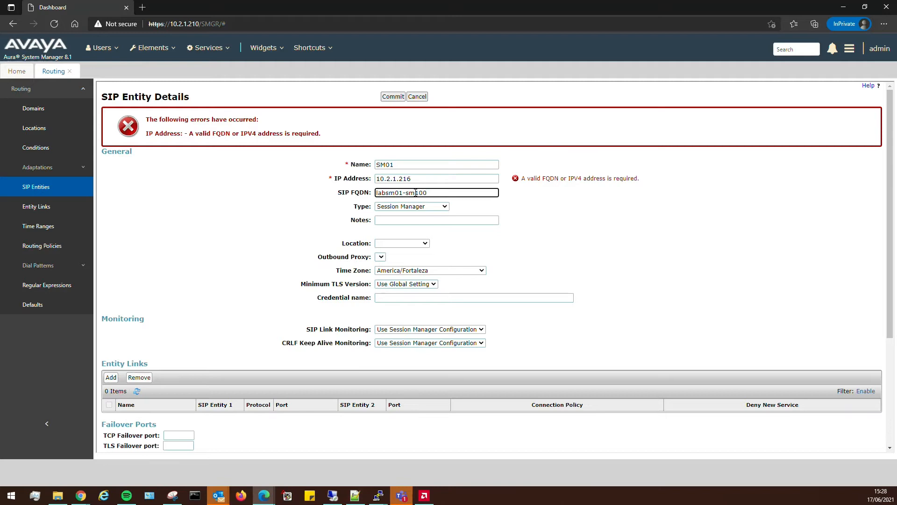
{"action": "type", "text": ".avayalab.local"}
Set location Avaya Aura Lab and time zone Europe/London, leaving minimum TLS version unchanged.
{"action": "left_click", "coordinate": [384, 220]}
{"action": "left_click", "coordinate": [410, 244]}
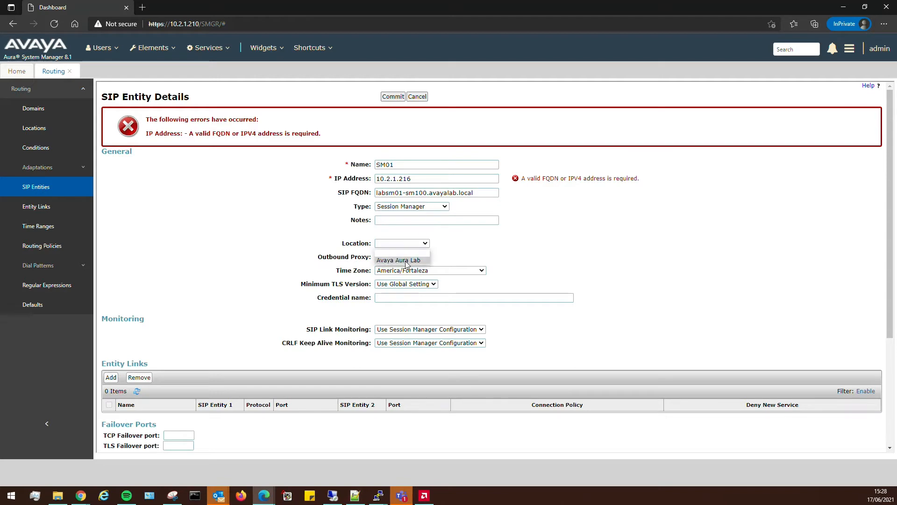
{"action": "left_click", "coordinate": [405, 260]}
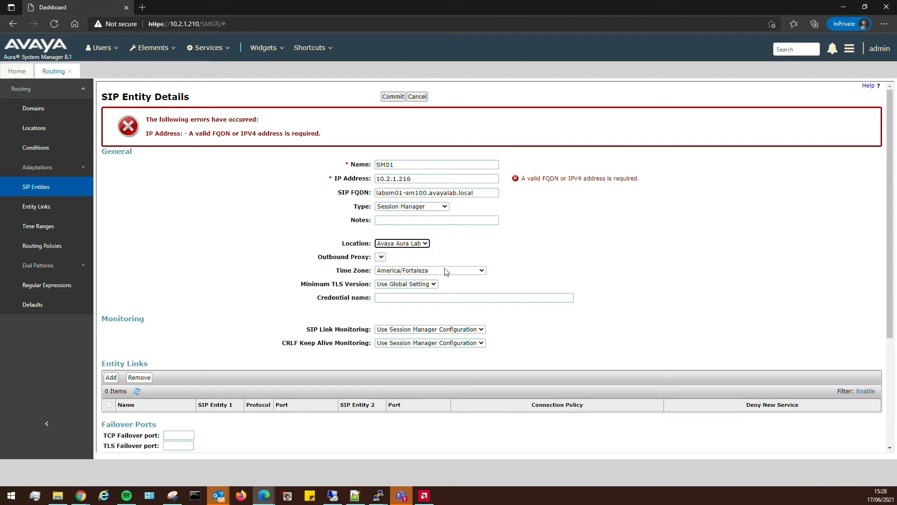
{"action": "left_click", "coordinate": [446, 271]}
{"action": "left_click_drag", "start_coordinate": [482, 313], "coordinate": [478, 396]}
{"action": "left_click", "coordinate": [403, 384]}
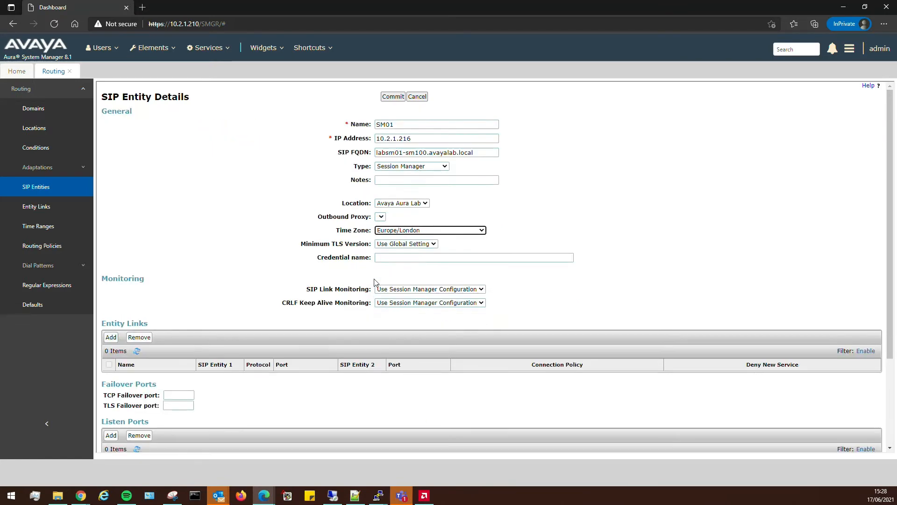
{"action": "left_click", "coordinate": [597, 275]}
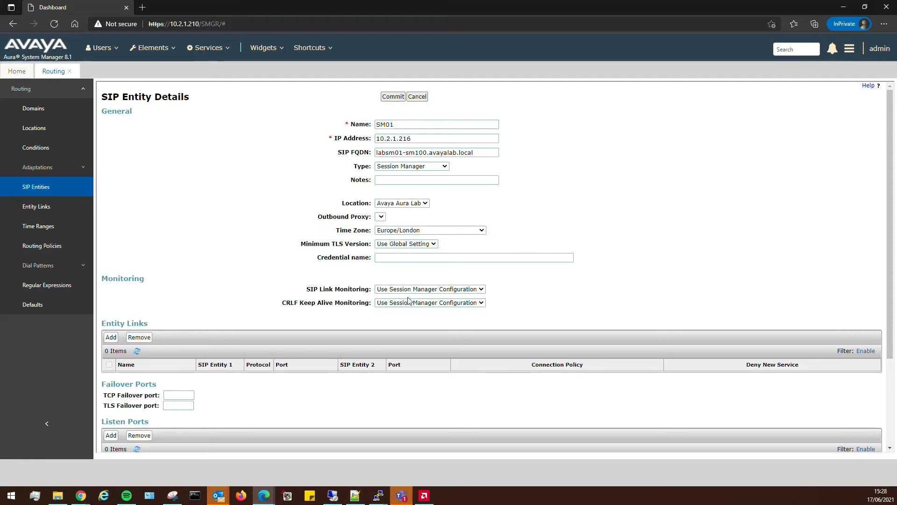
{"action": "left_click", "coordinate": [425, 243]}
{"action": "left_click", "coordinate": [482, 253]}
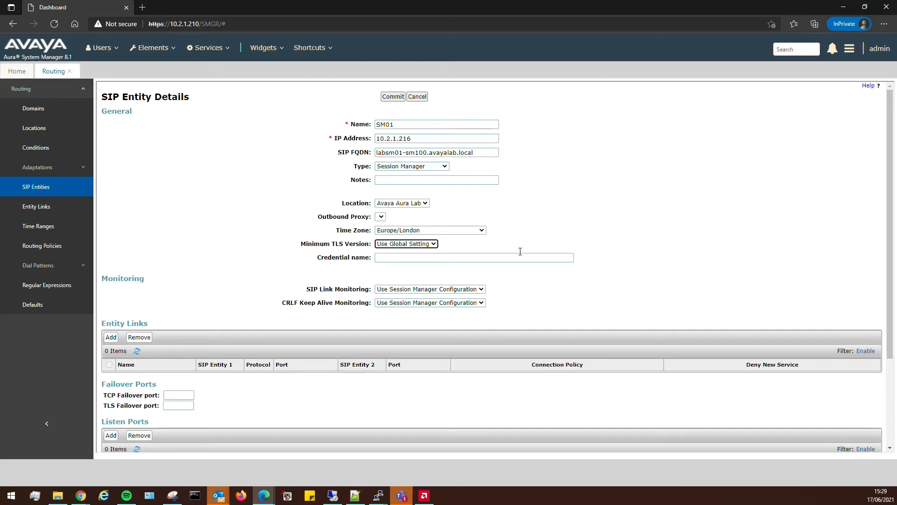
Add three listen ports to the SM01 SIP entity.
{"action": "scroll", "coordinate": [107, 256], "scroll_direction": "down", "scroll_amount": 2}
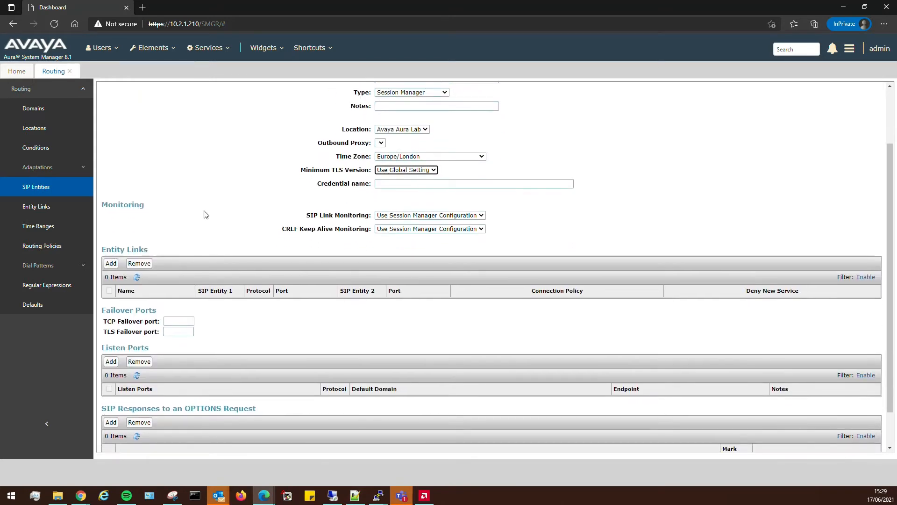
{"action": "scroll", "coordinate": [203, 211], "scroll_direction": "down", "scroll_amount": 2}
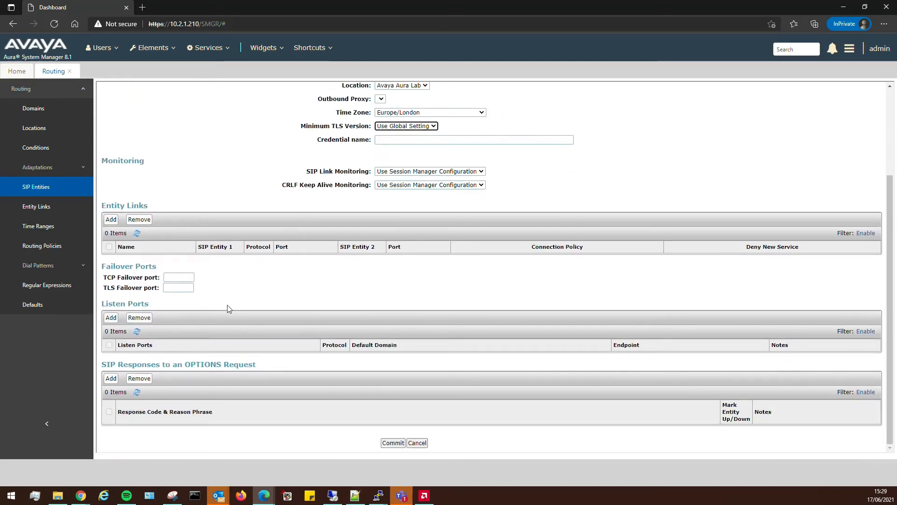
{"action": "left_click", "coordinate": [110, 318]}
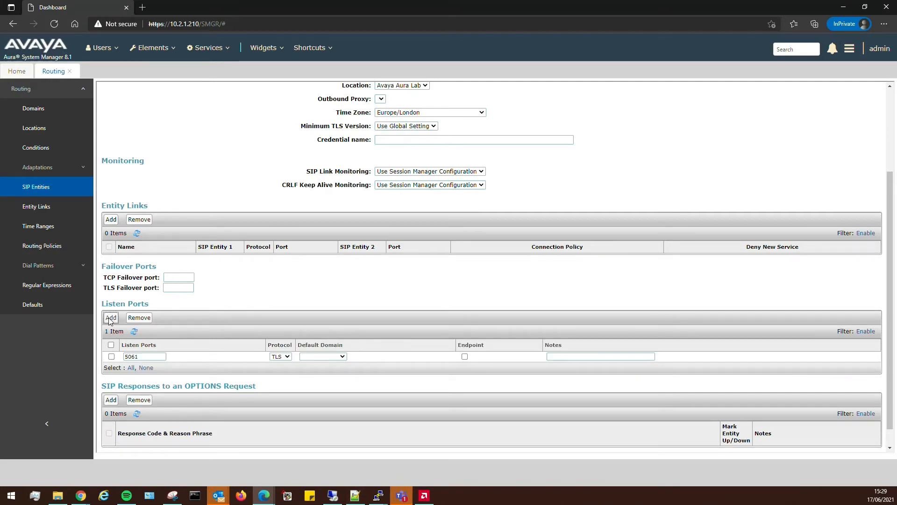
{"action": "left_click", "coordinate": [110, 318]}
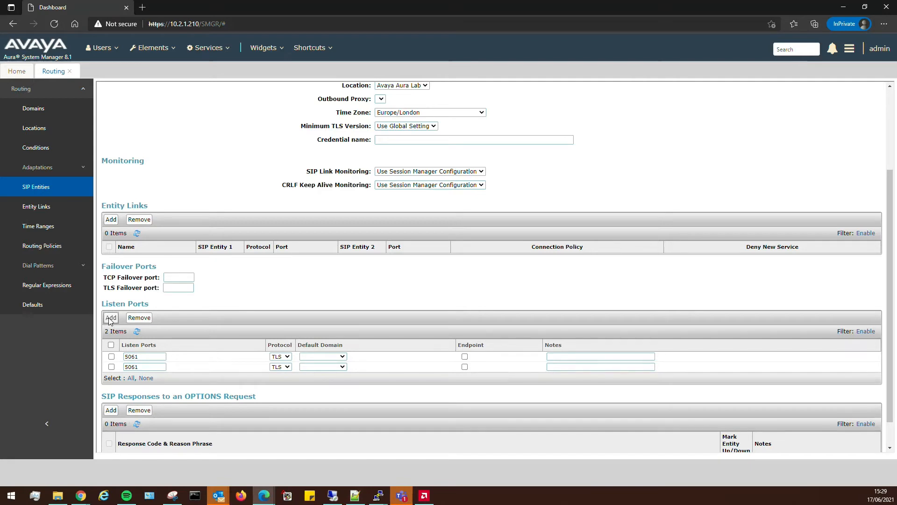
{"action": "left_click", "coordinate": [107, 317]}
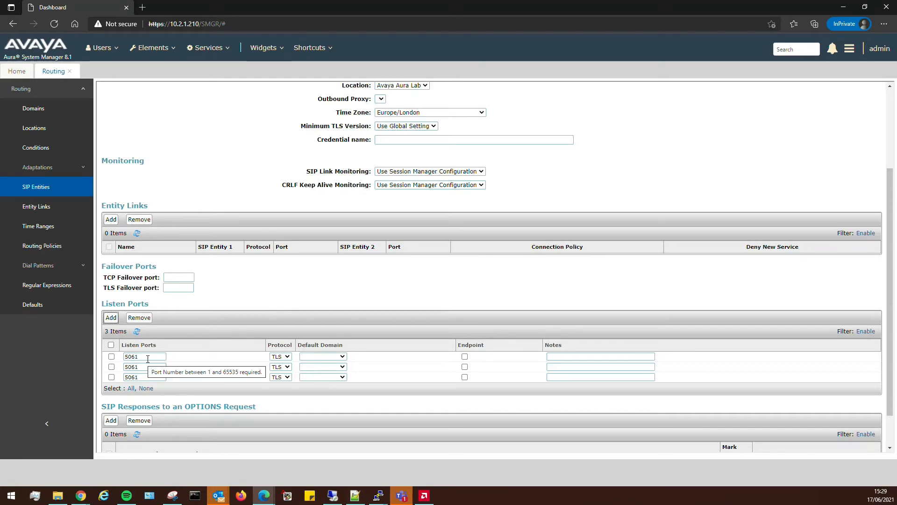
Set the ports to TLS, TCP and UDP, all on domain avayalab.local, first as endpoint.
{"action": "left_click", "coordinate": [329, 357]}
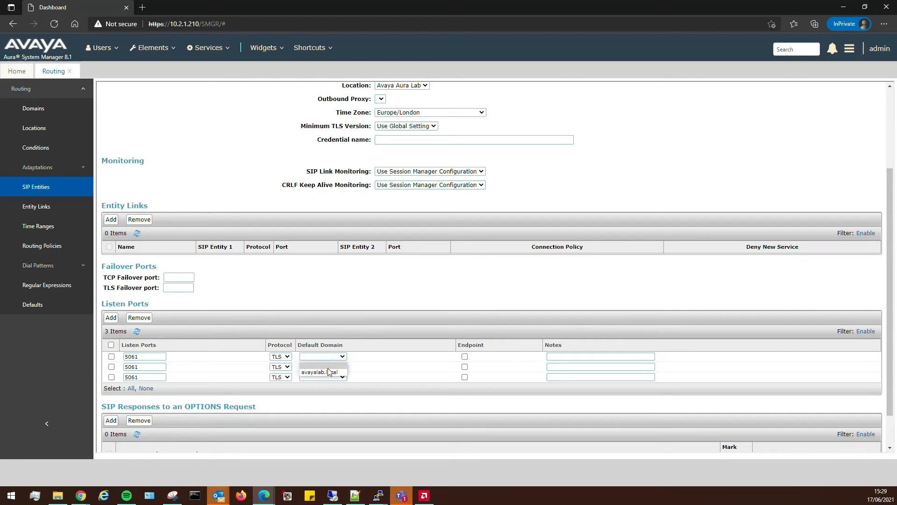
{"action": "left_click", "coordinate": [330, 372]}
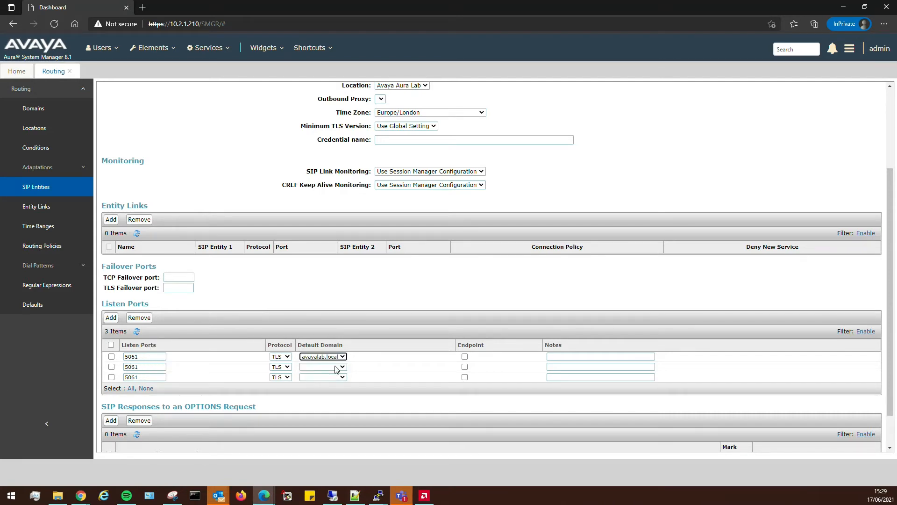
{"action": "left_click", "coordinate": [465, 356]}
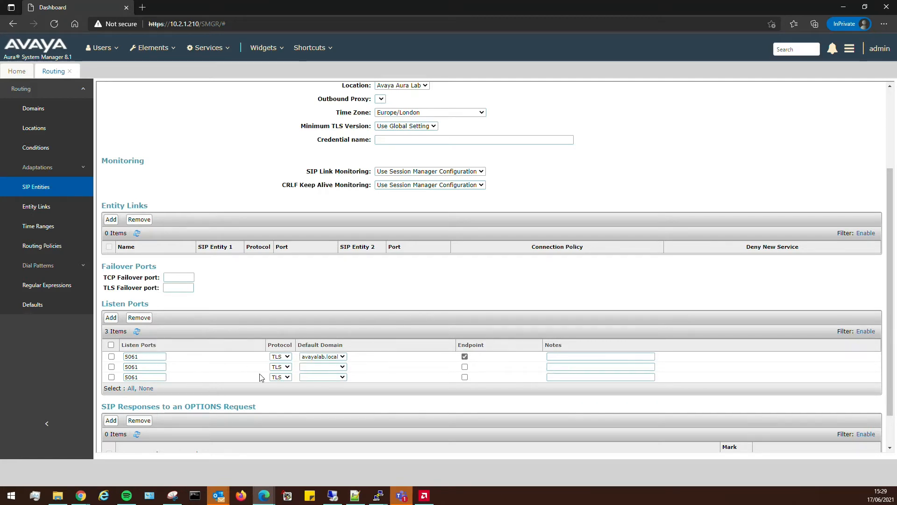
{"action": "left_click", "coordinate": [281, 377]}
{"action": "left_click", "coordinate": [278, 377]}
{"action": "left_click", "coordinate": [339, 366]}
{"action": "left_click", "coordinate": [318, 383]}
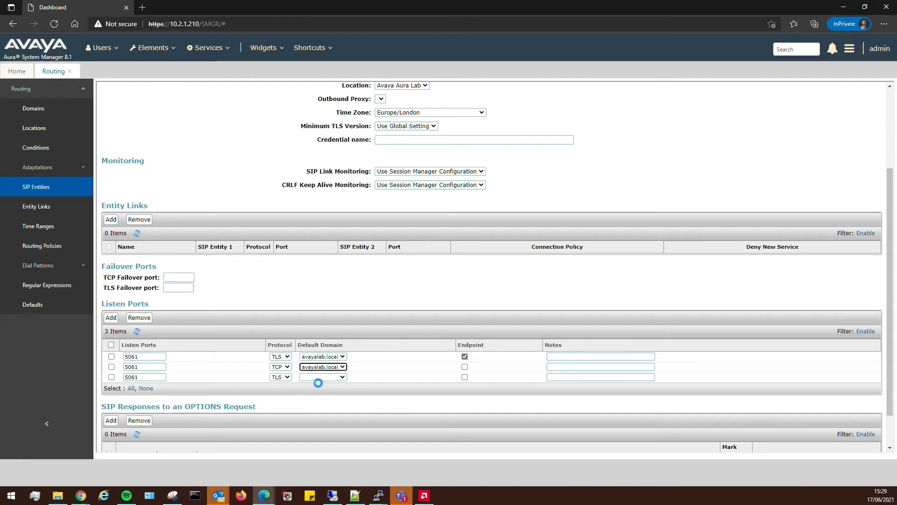
{"action": "left_click", "coordinate": [280, 377]}
{"action": "left_click", "coordinate": [279, 399]}
{"action": "left_click", "coordinate": [327, 377]}
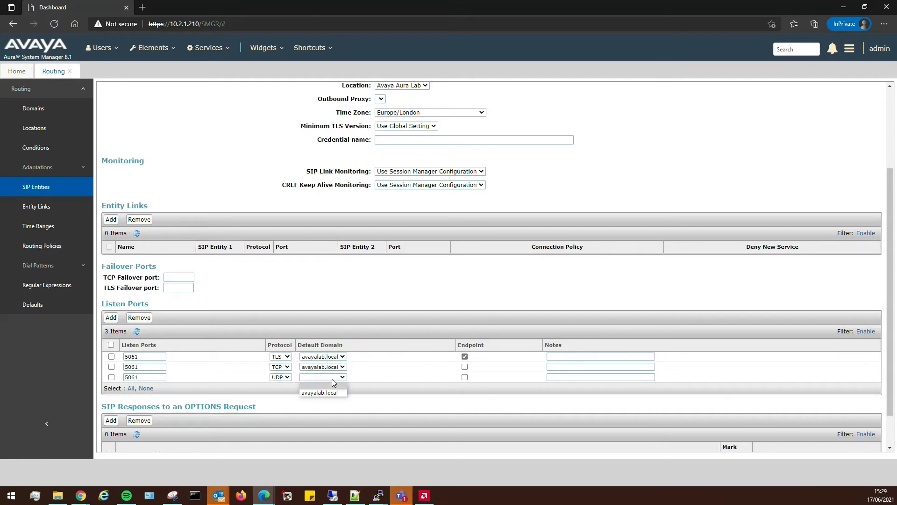
{"action": "left_click", "coordinate": [320, 392]}
Change the TCP and UDP listen port numbers to 5060.
{"action": "left_click", "coordinate": [142, 367]}
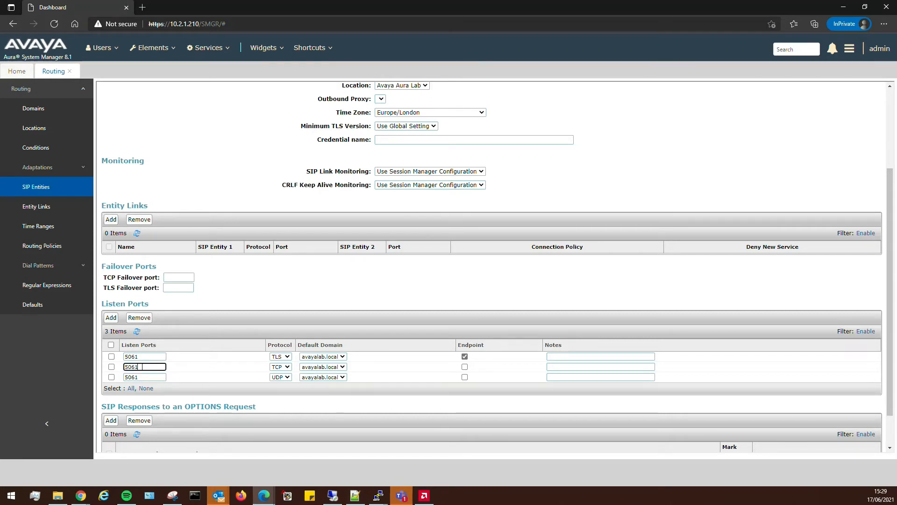
{"action": "key", "text": "BackSpace"}
{"action": "type", "text": "0"}
{"action": "left_click", "coordinate": [149, 377]}
{"action": "left_click", "coordinate": [365, 298]}
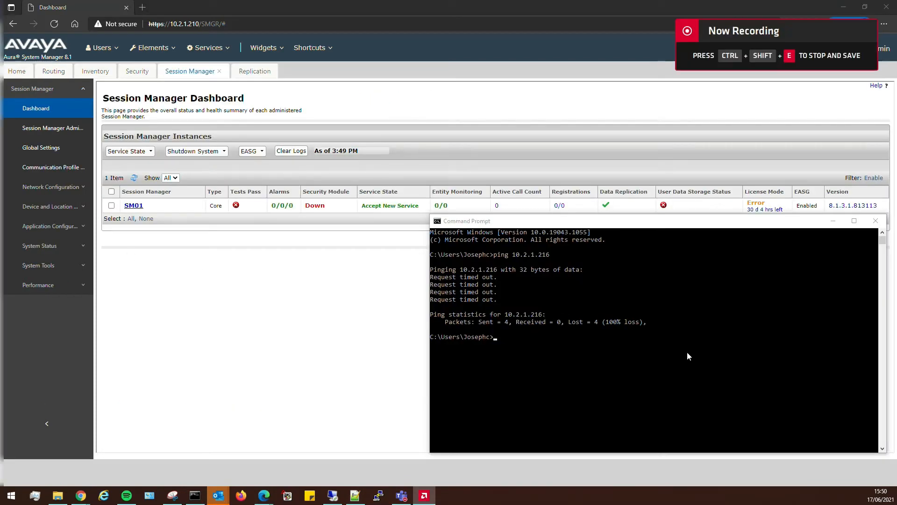
Run ping 10.2.1.216 -t continuously and refresh the Session Manager dashboard status.
{"action": "left_click", "coordinate": [687, 356]}
{"action": "key", "text": "Up"}
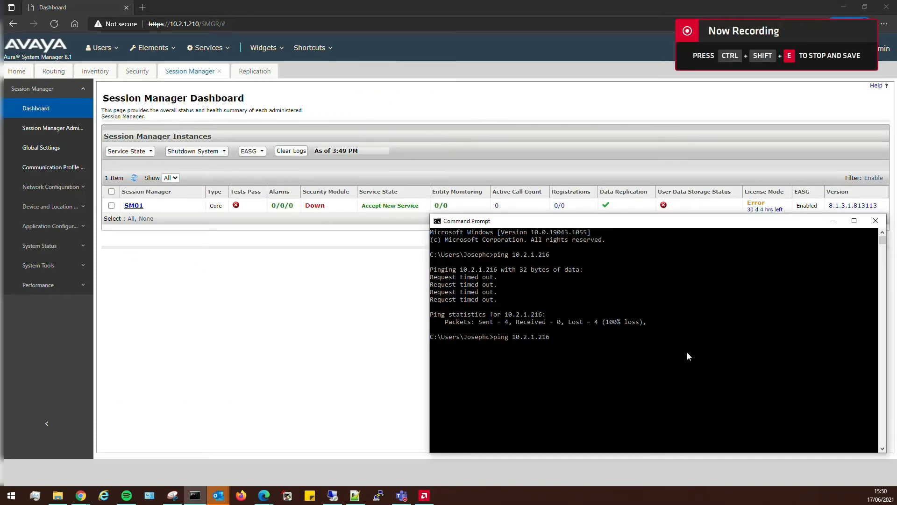
{"action": "type", "text": "-t"}
{"action": "key", "text": "Return"}
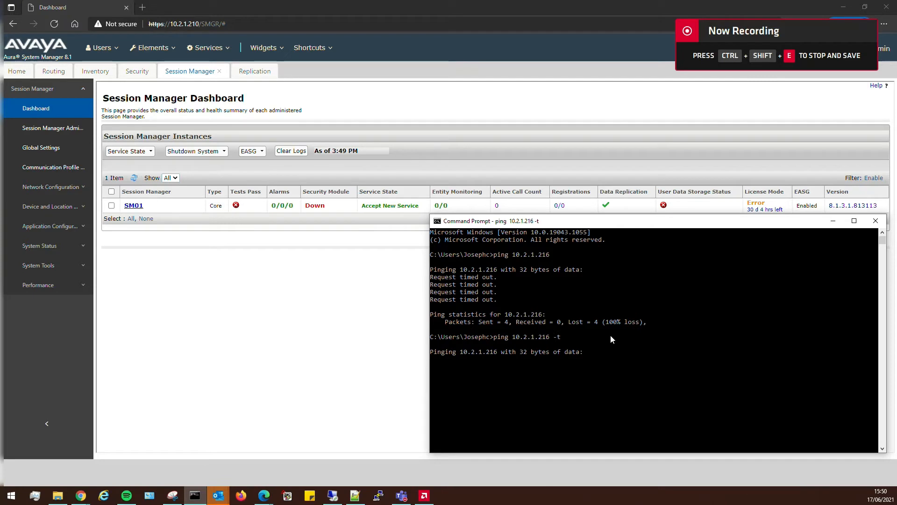
{"action": "left_click", "coordinate": [384, 325]}
{"action": "left_click", "coordinate": [134, 176]}
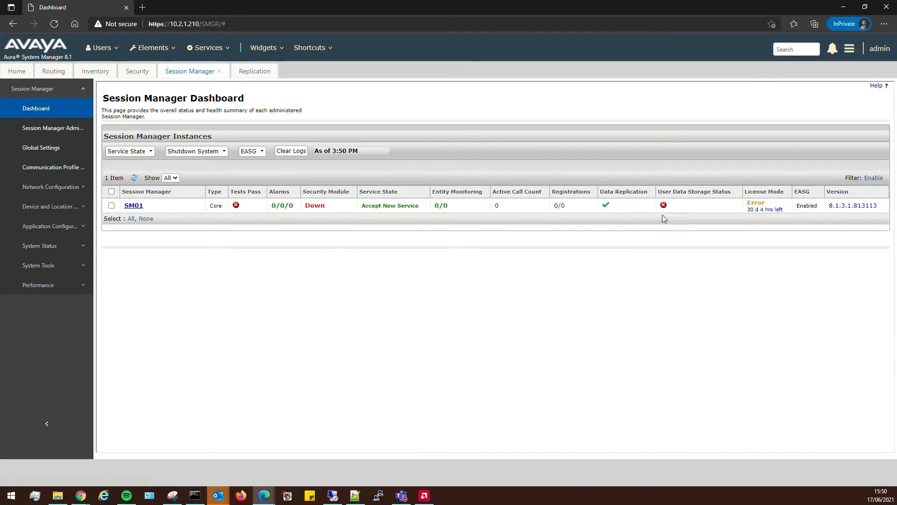
Confirm SM01's replica node shows Synchronized, close the Replication page and refresh the dashboard status.
{"action": "left_click", "coordinate": [257, 71]}
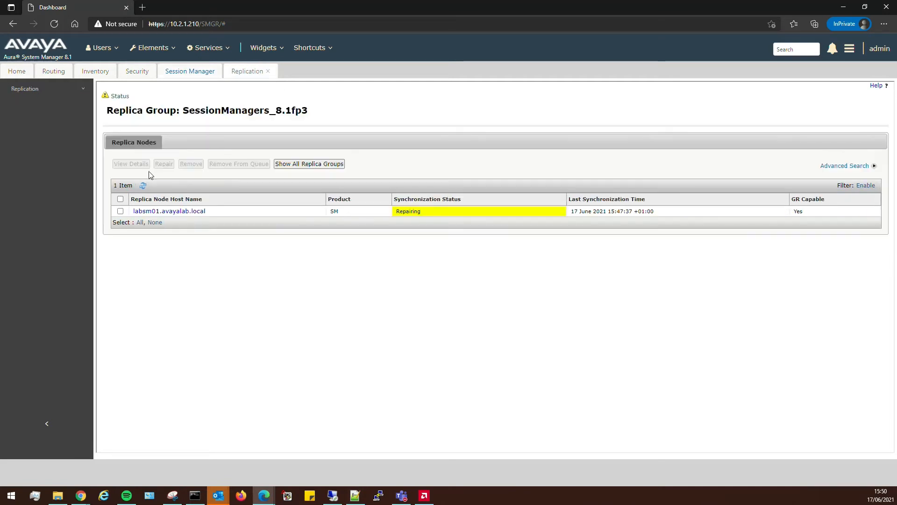
{"action": "left_click", "coordinate": [144, 186]}
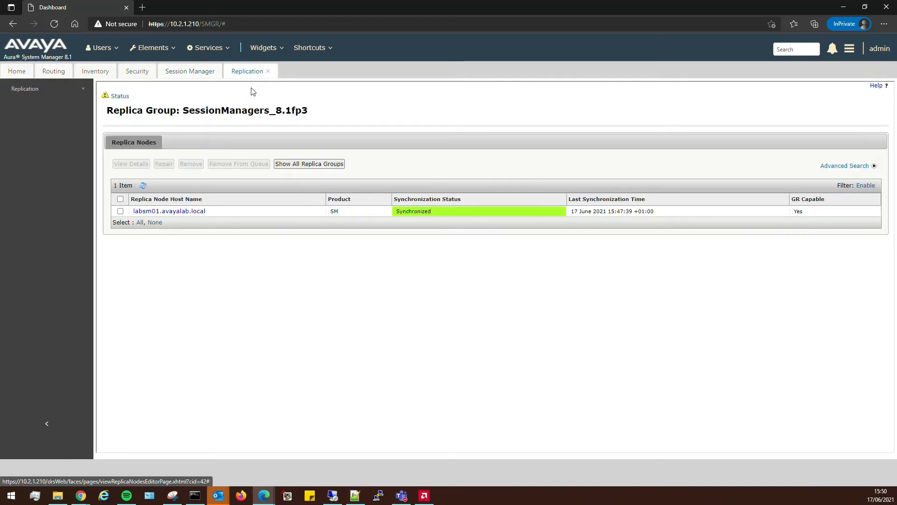
{"action": "left_click", "coordinate": [268, 71]}
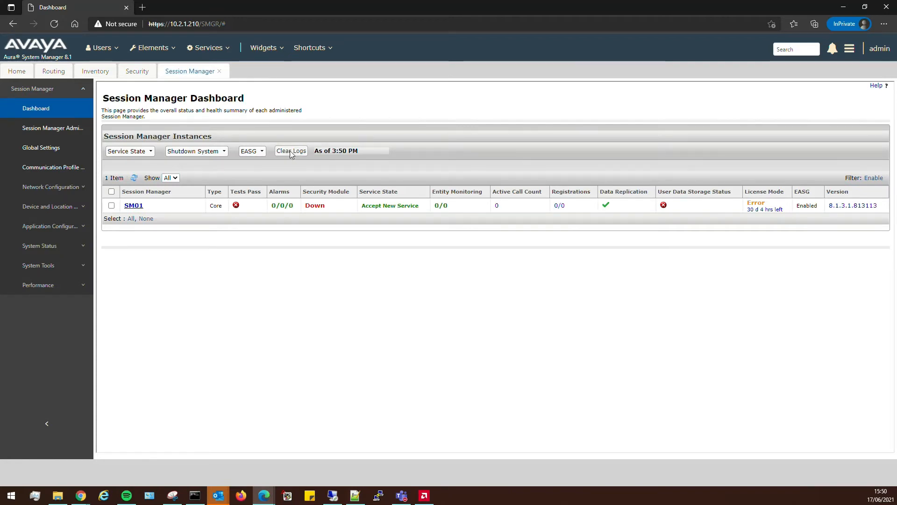
{"action": "left_click", "coordinate": [134, 178]}
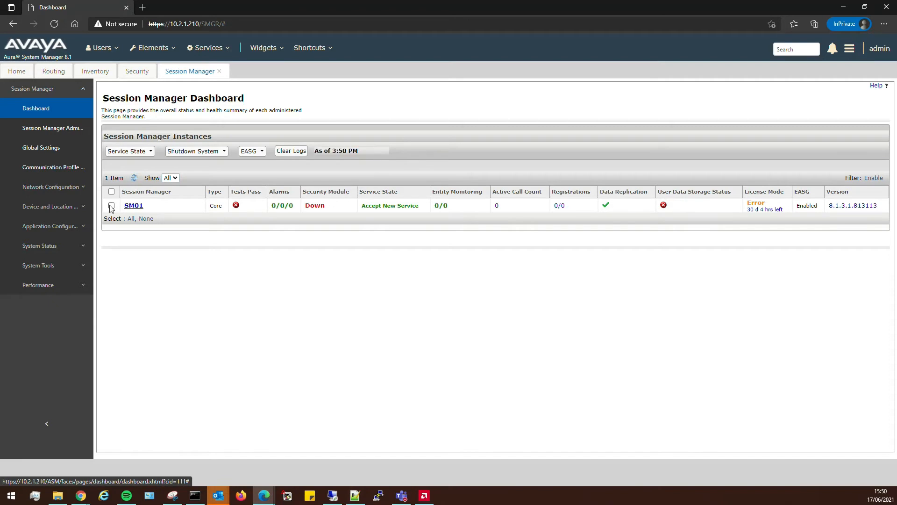
Execute all maintenance tests against SM01 and review the results, including the Push Notification test.
{"action": "left_click", "coordinate": [52, 265]}
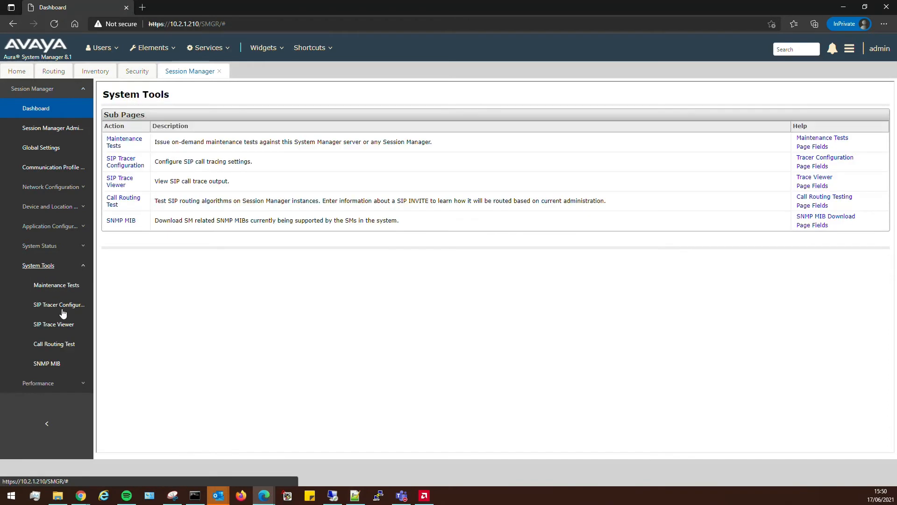
{"action": "left_click", "coordinate": [65, 286]}
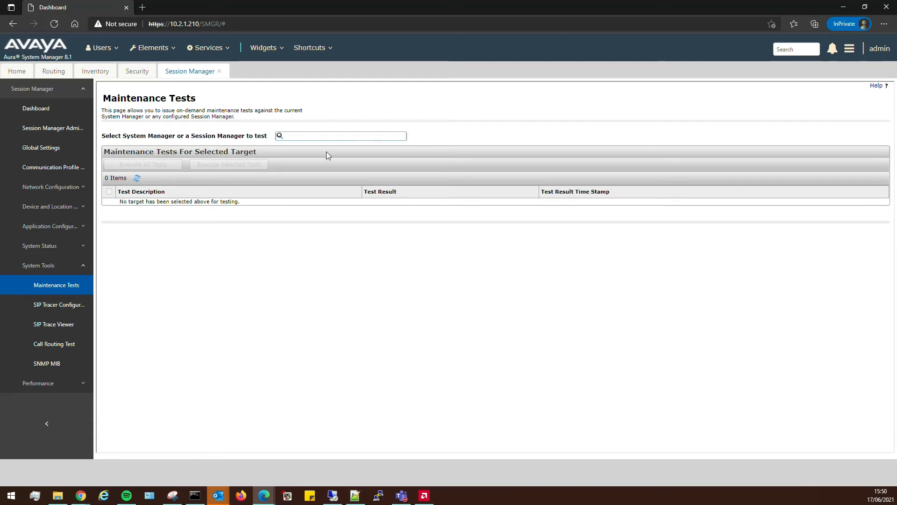
{"action": "left_click", "coordinate": [312, 133]}
{"action": "left_click", "coordinate": [292, 151]}
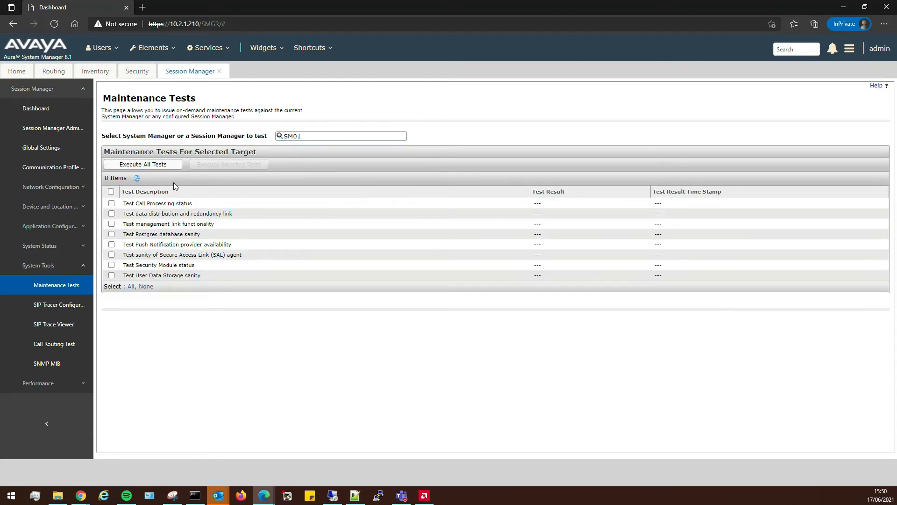
{"action": "left_click", "coordinate": [138, 164]}
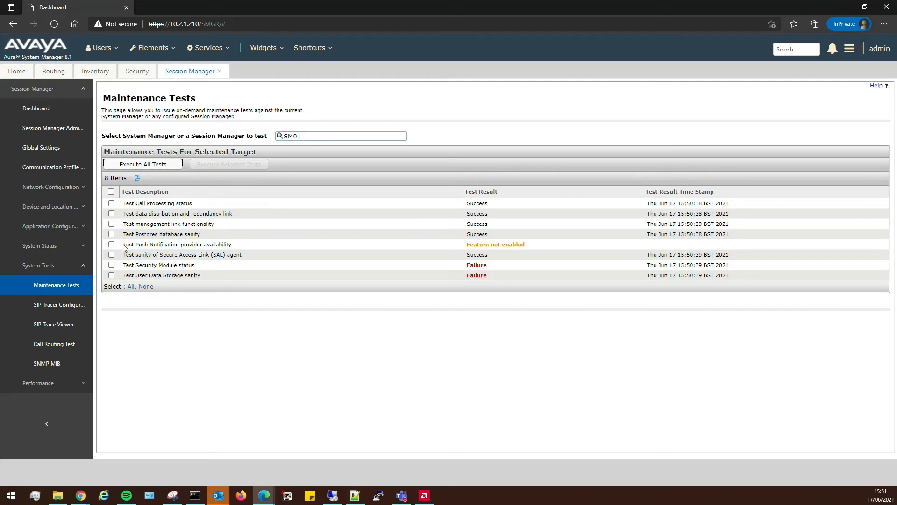
{"action": "left_click_drag", "start_coordinate": [125, 246], "coordinate": [233, 248]}
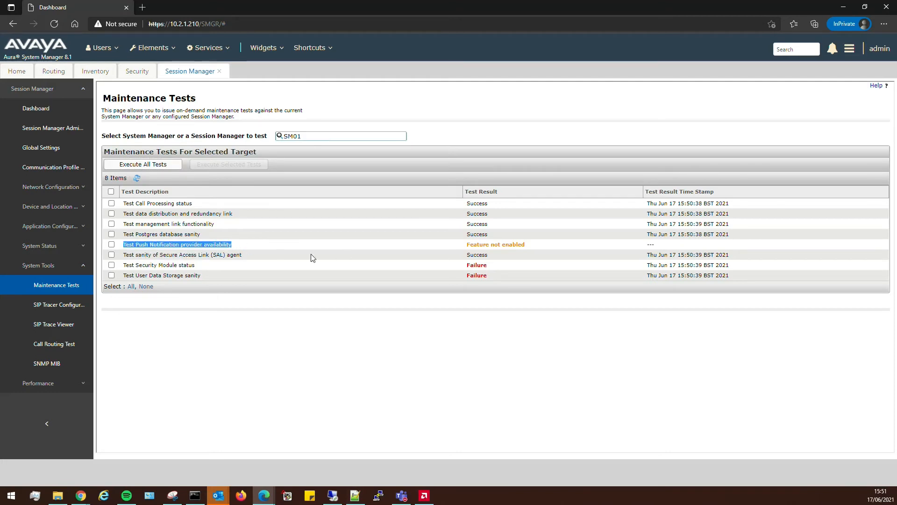
Refresh and rerun all SM01 maintenance tests so Security Module passes, then view the dashboard.
{"action": "left_click", "coordinate": [169, 249]}
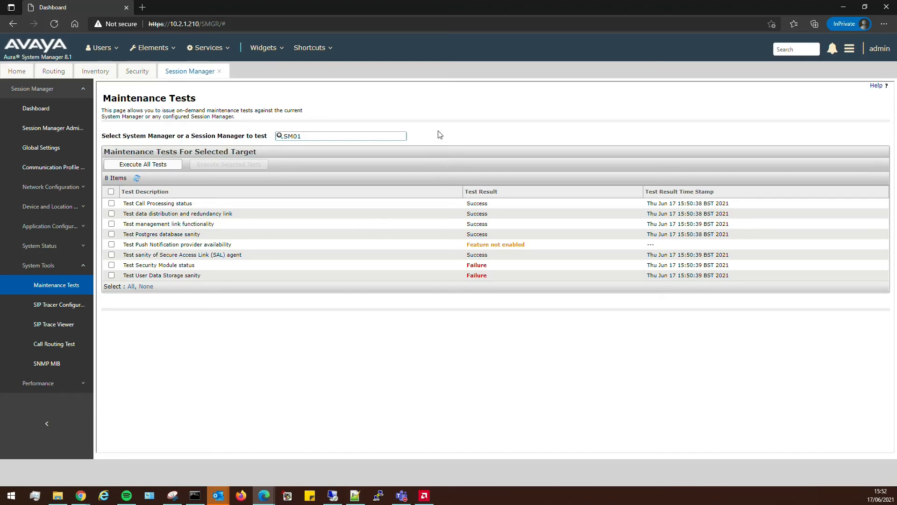
{"action": "left_click", "coordinate": [137, 179]}
{"action": "left_click", "coordinate": [167, 167]}
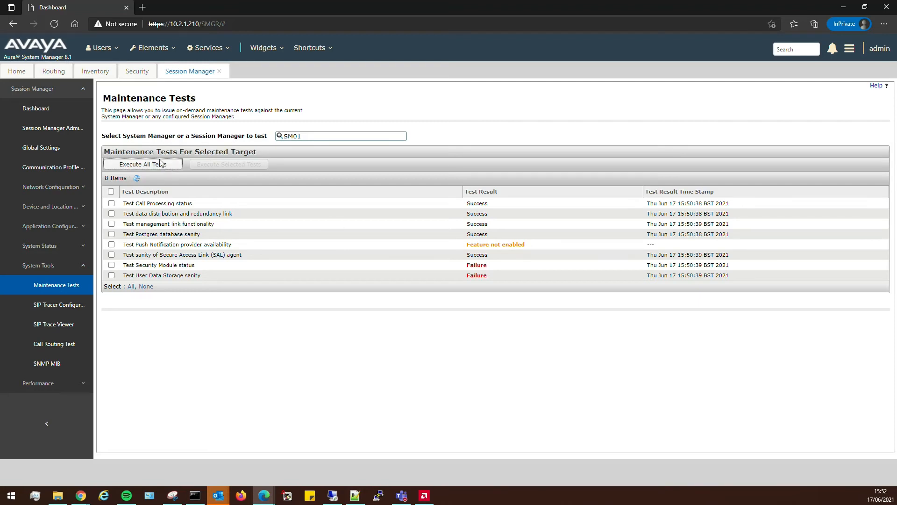
{"action": "left_click", "coordinate": [37, 109]}
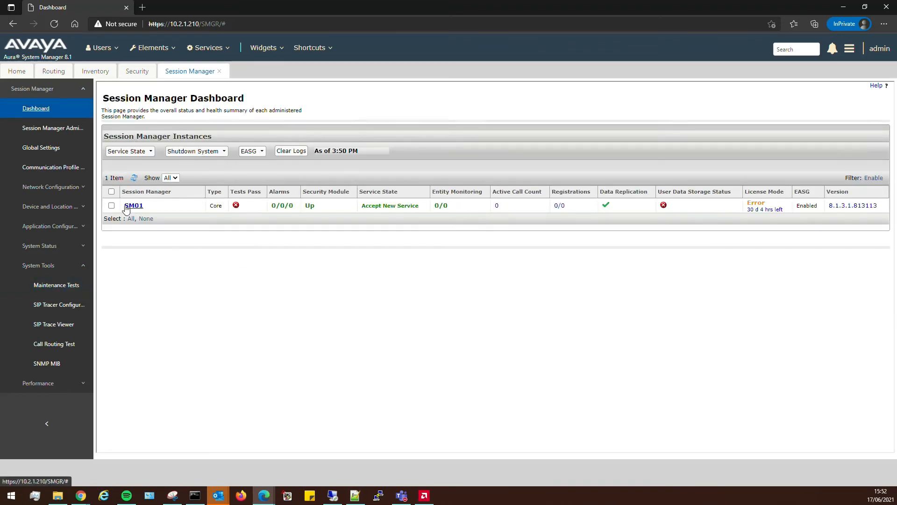
{"action": "left_click", "coordinate": [134, 178]}
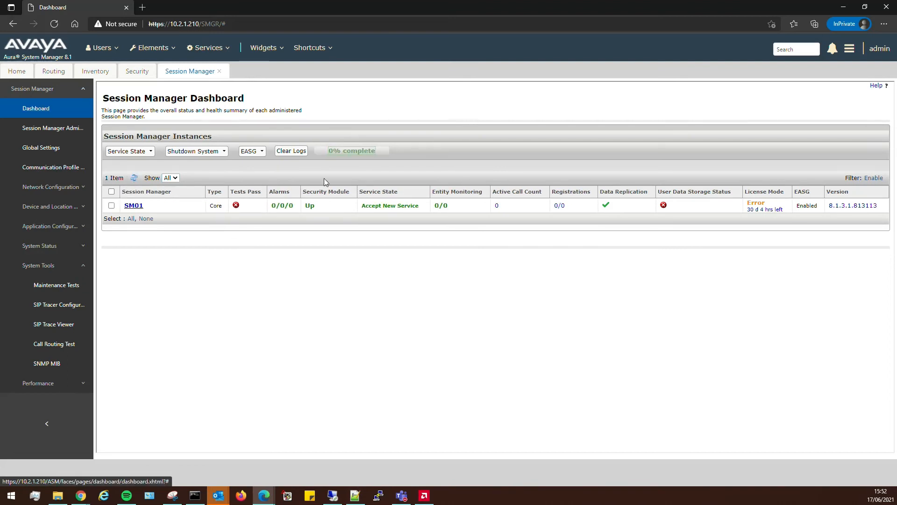
{"action": "left_click", "coordinate": [195, 495]}
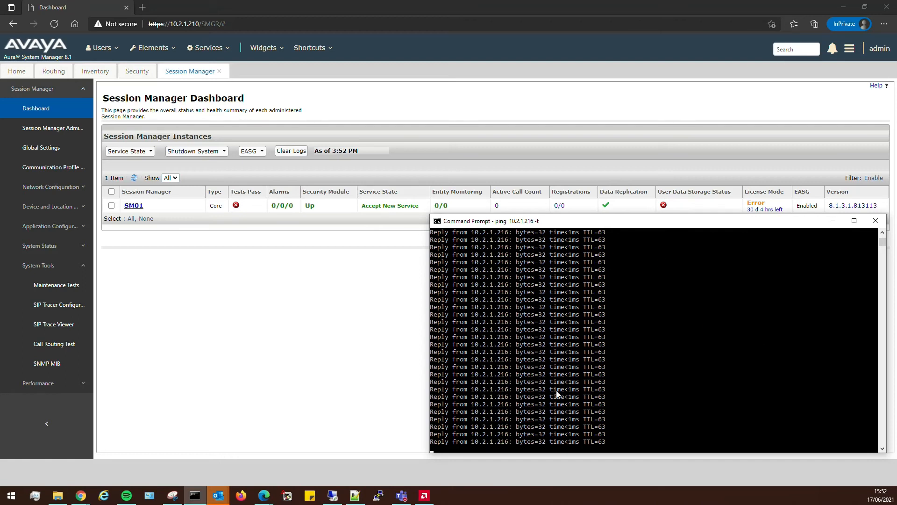
{"action": "left_click", "coordinate": [347, 278]}
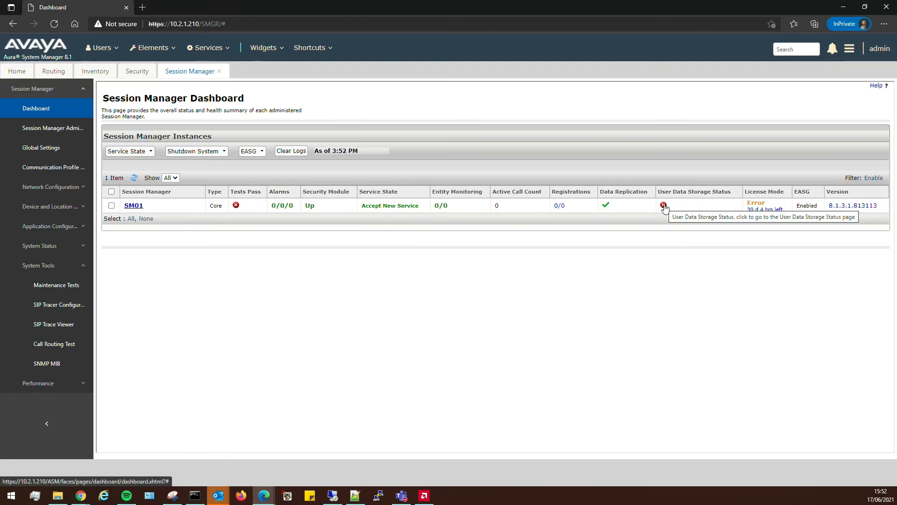
{"action": "left_click", "coordinate": [135, 180]}
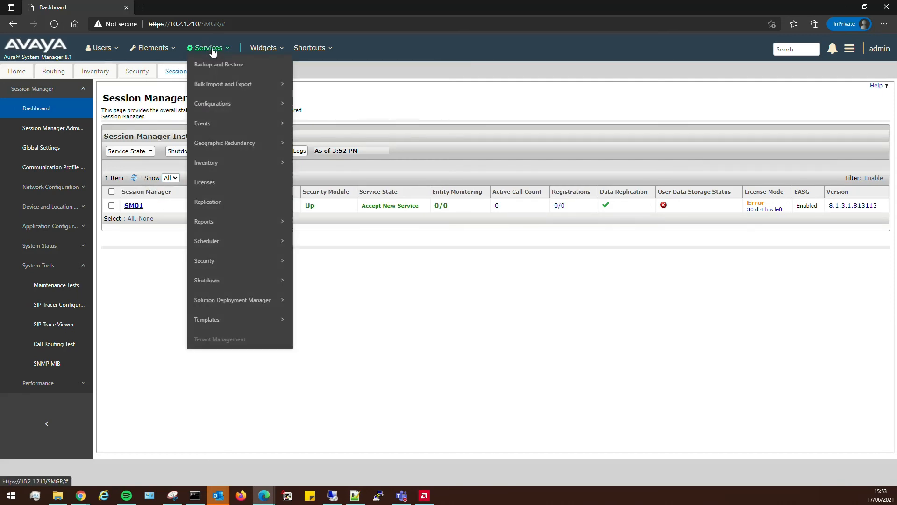
Open the identity certificates of the SM01 managed element.
{"action": "mouse_move", "coordinate": [194, 48]}
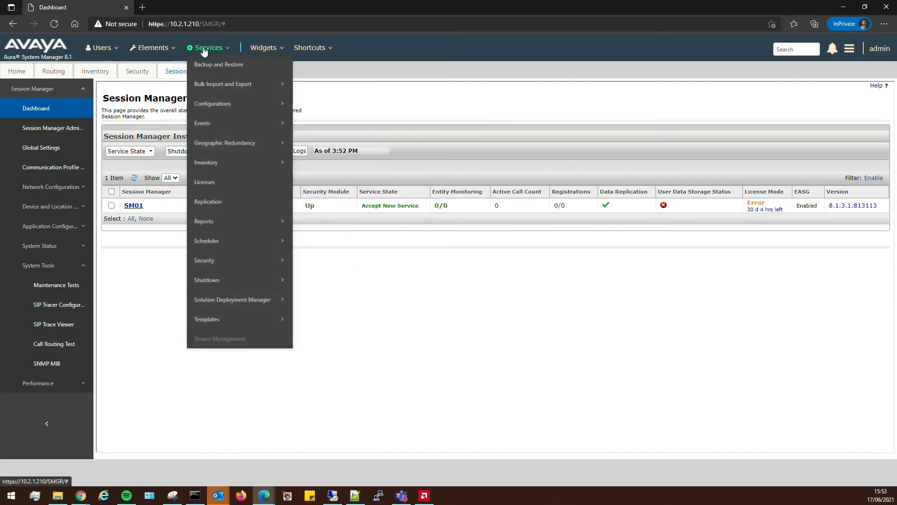
{"action": "mouse_move", "coordinate": [211, 163]}
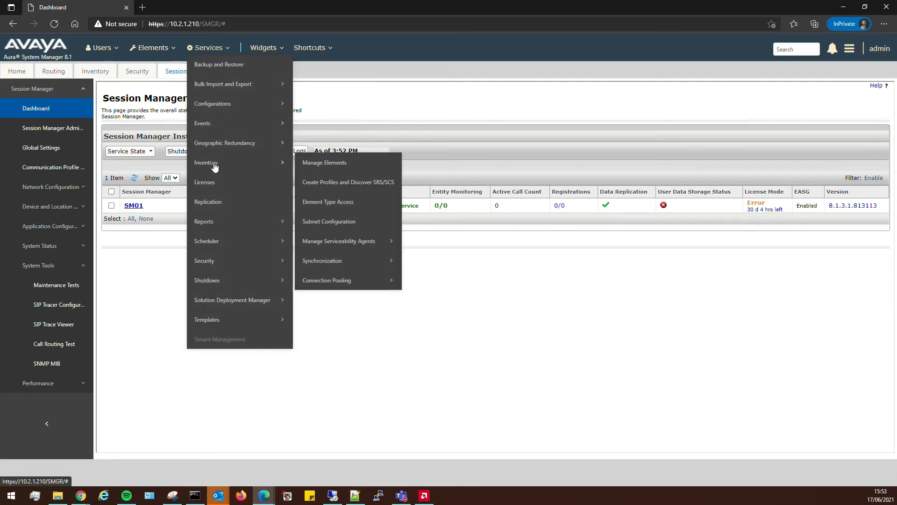
{"action": "left_click", "coordinate": [327, 163]}
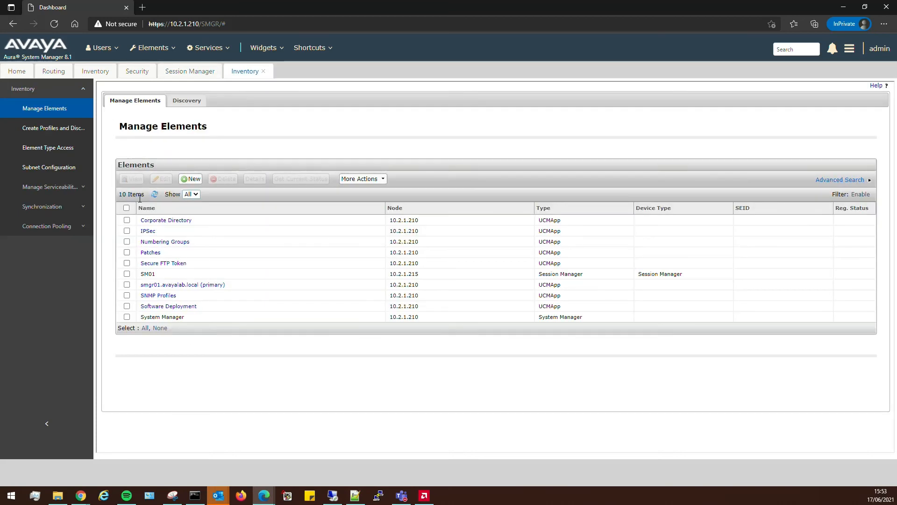
{"action": "left_click", "coordinate": [127, 274]}
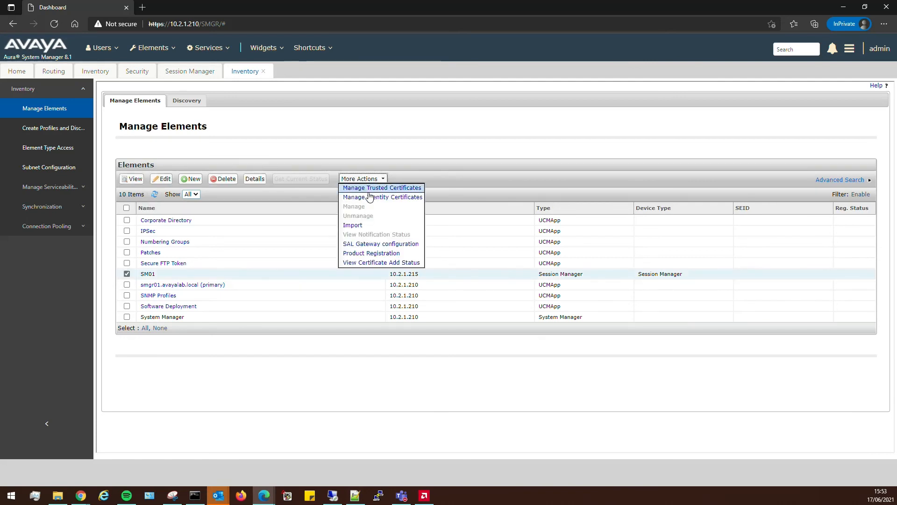
{"action": "left_click", "coordinate": [368, 197]}
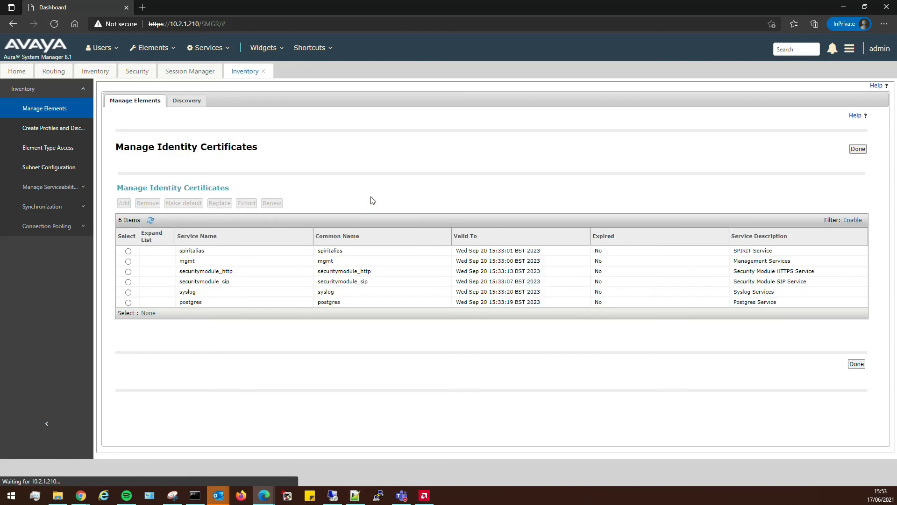
Select securitymodule_http and review its certificate details showing the 2048-bit key.
{"action": "left_click", "coordinate": [128, 272]}
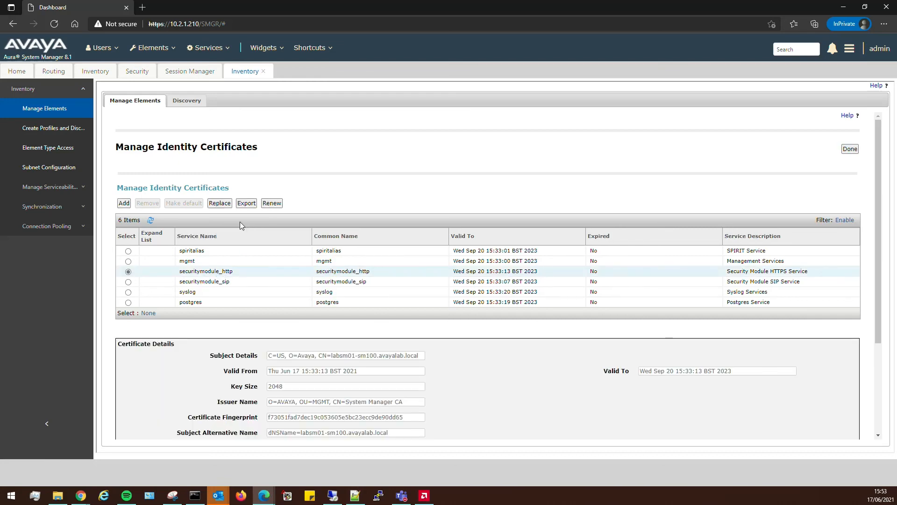
{"action": "scroll", "coordinate": [432, 346], "scroll_direction": "down", "scroll_amount": 3}
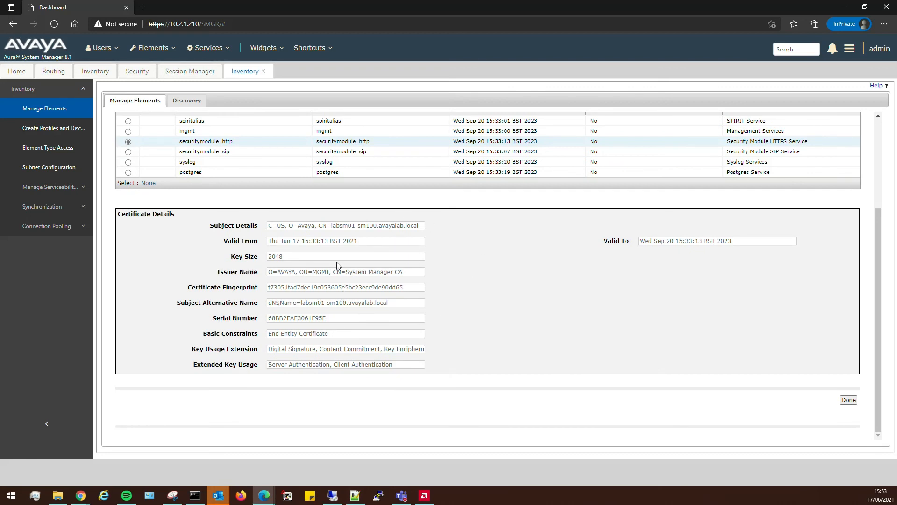
{"action": "scroll", "coordinate": [507, 374], "scroll_direction": "up", "scroll_amount": 3}
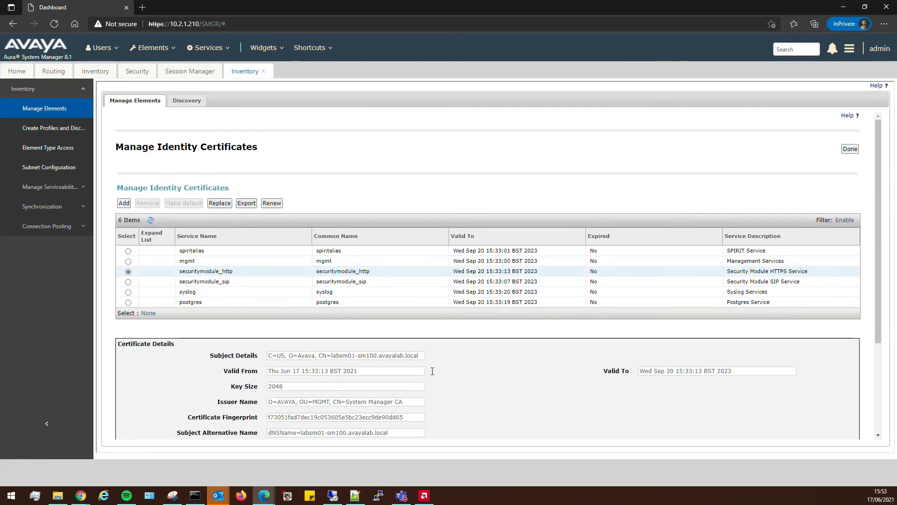
Start replacing securitymodule_http, enable the Common Name, and choose an RSA 4096-bit key.
{"action": "left_click", "coordinate": [220, 203]}
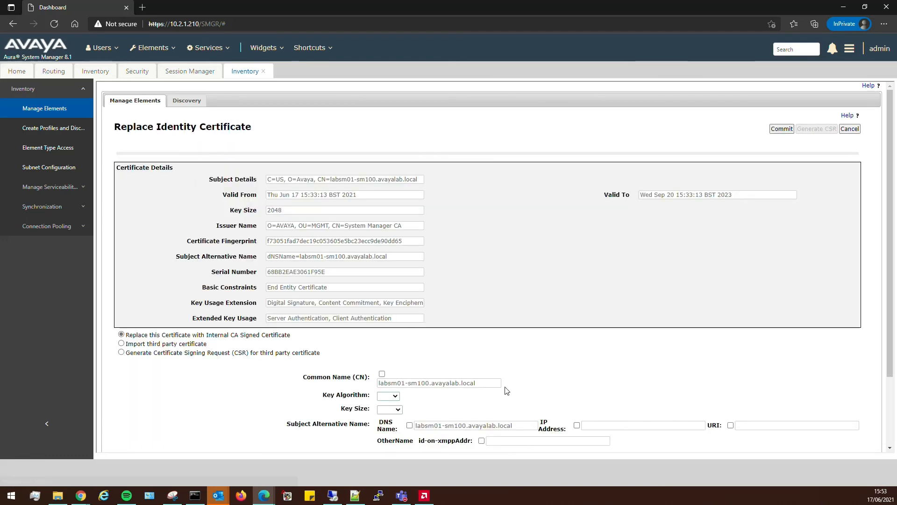
{"action": "scroll", "coordinate": [507, 390], "scroll_direction": "down", "scroll_amount": 2}
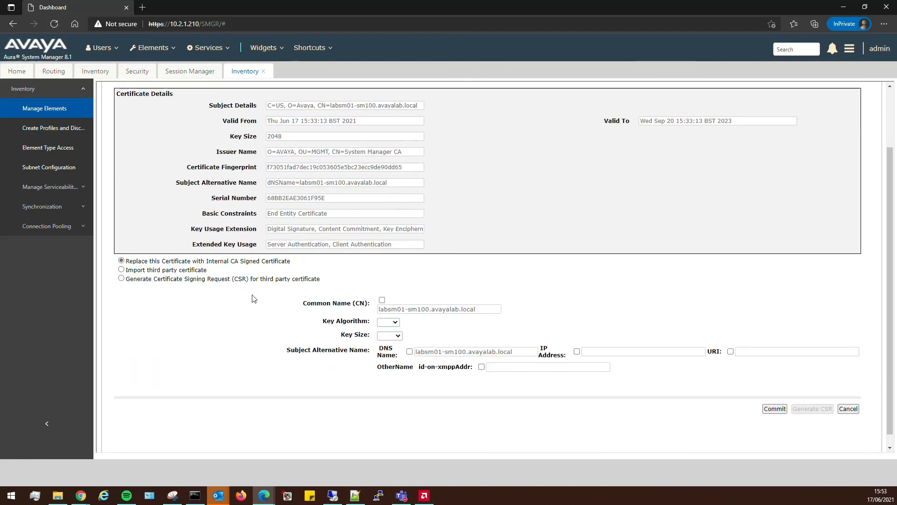
{"action": "left_click", "coordinate": [381, 300]}
{"action": "left_click", "coordinate": [475, 301]}
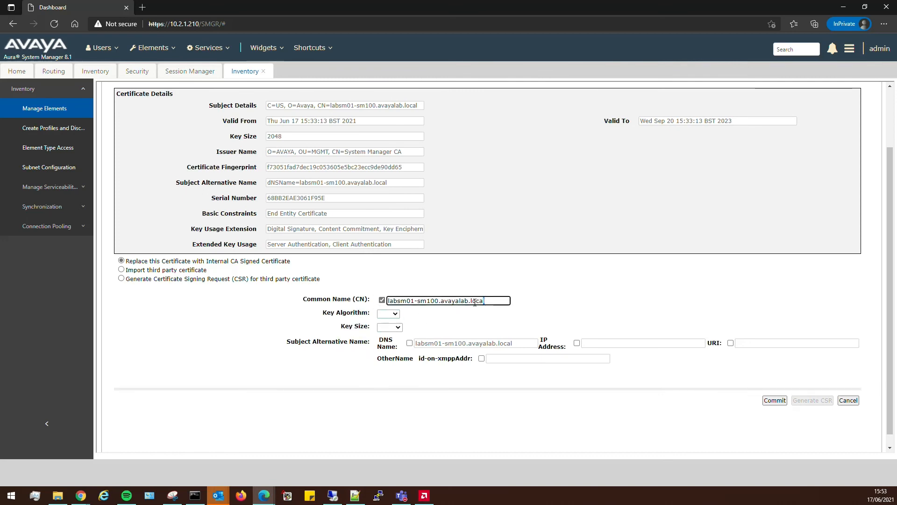
{"action": "left_click_drag", "start_coordinate": [485, 301], "coordinate": [392, 303]}
{"action": "triple_click", "coordinate": [398, 303]}
{"action": "key", "text": "ctrl+c"}
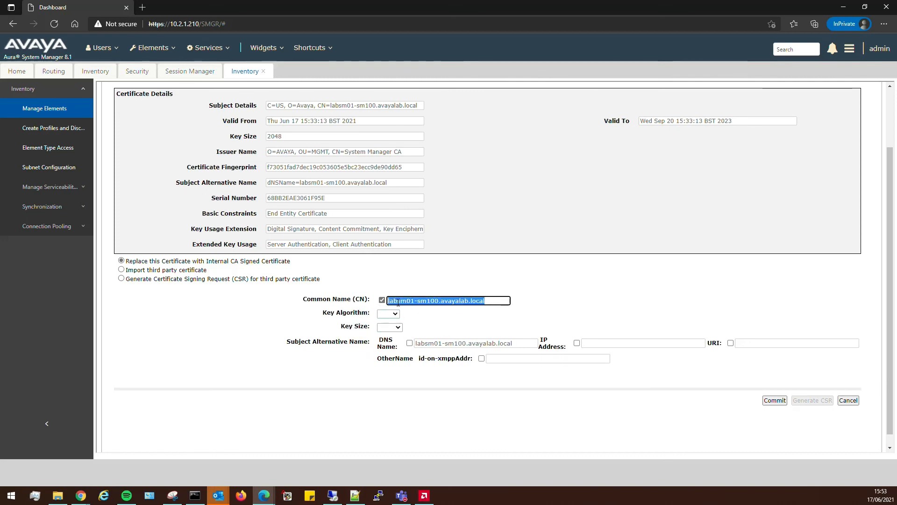
{"action": "left_click", "coordinate": [392, 314]}
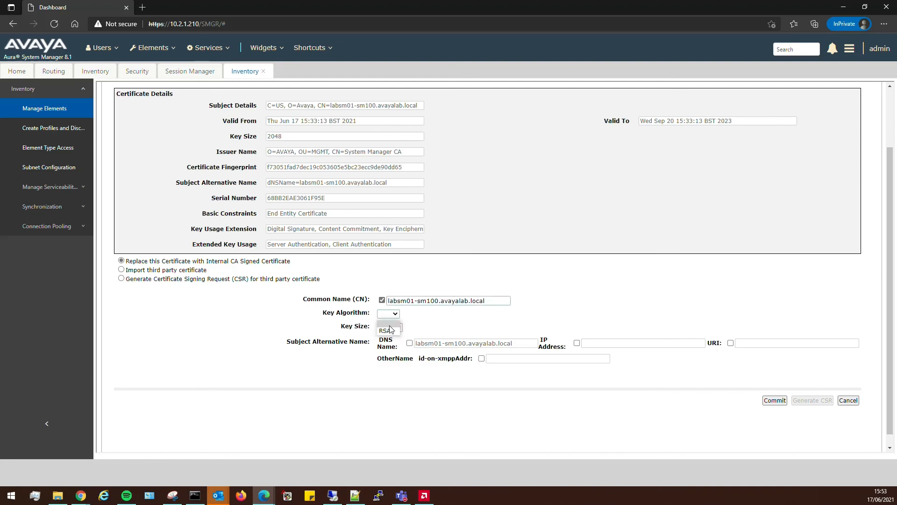
{"action": "left_click", "coordinate": [392, 328]}
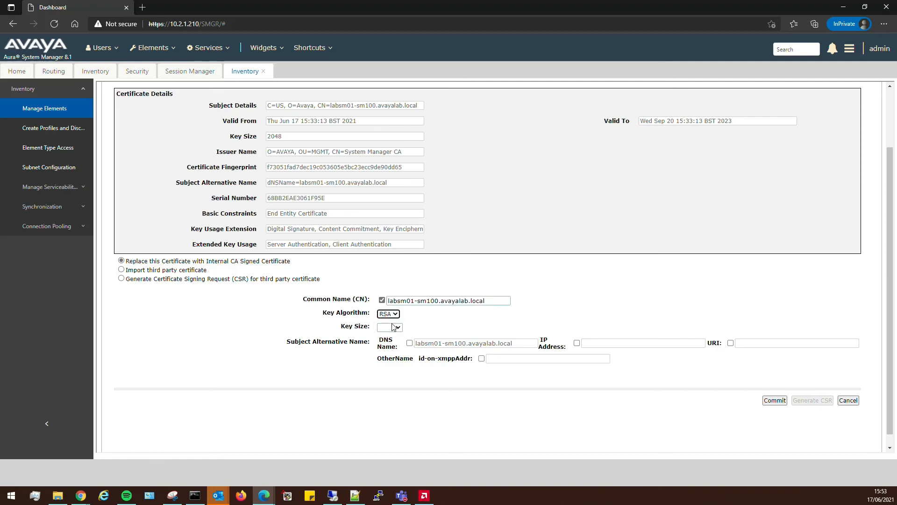
{"action": "left_click", "coordinate": [392, 327]}
{"action": "left_click", "coordinate": [386, 359]}
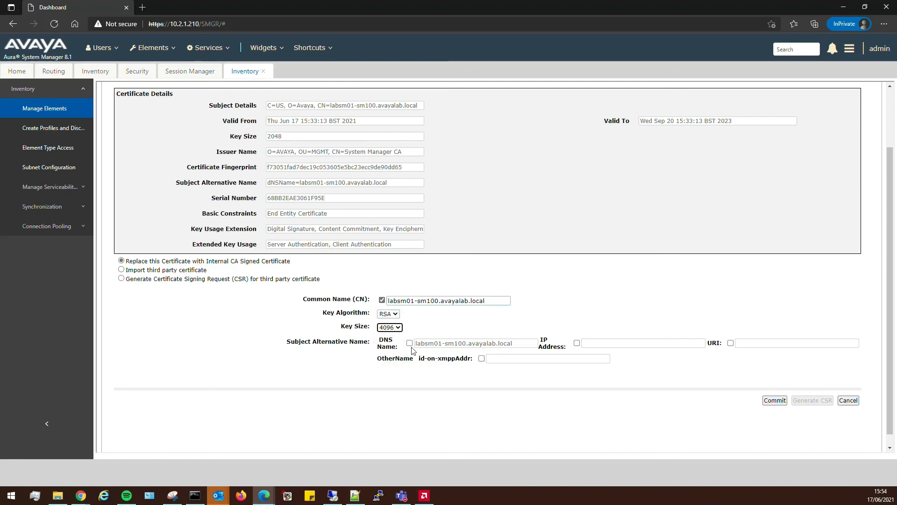
Add the DNS name and IP address 10.2.1.216 as alternative names and commit the certificate.
{"action": "left_click", "coordinate": [410, 343]}
{"action": "left_click", "coordinate": [466, 343]}
{"action": "triple_click", "coordinate": [467, 343]}
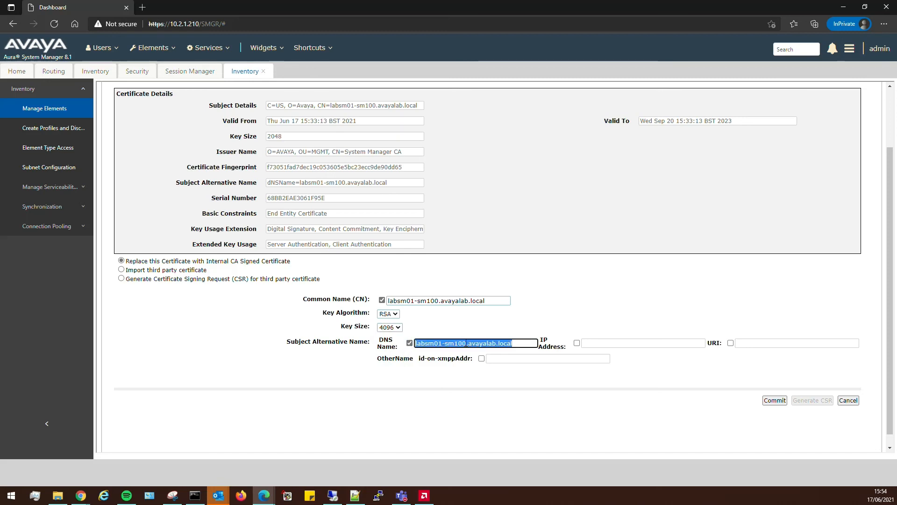
{"action": "key", "text": "ctrl+v"}
{"action": "left_click", "coordinate": [577, 343]}
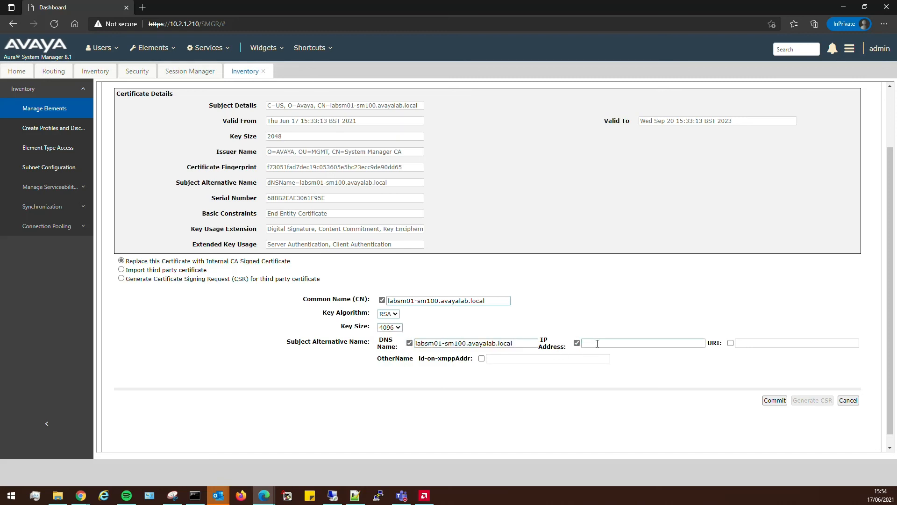
{"action": "left_click", "coordinate": [597, 343]}
{"action": "type", "text": "10.2.1.216"}
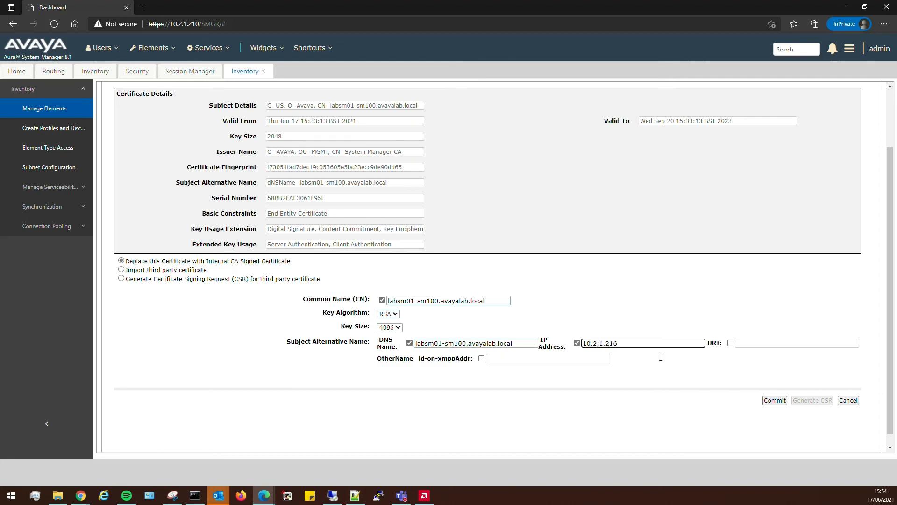
{"action": "left_click", "coordinate": [774, 400]}
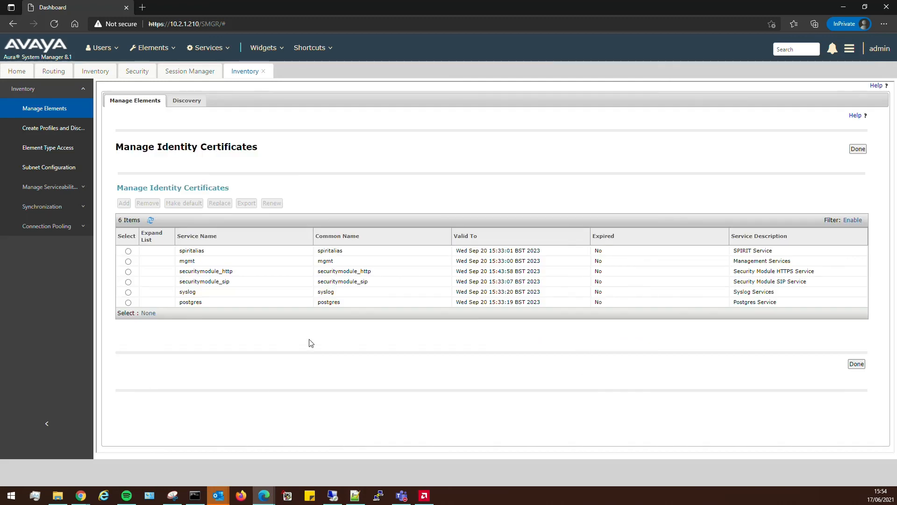
Start replacing securitymodule_sip, enable the Common Name, and choose an RSA 4096-bit key.
{"action": "left_click", "coordinate": [127, 281]}
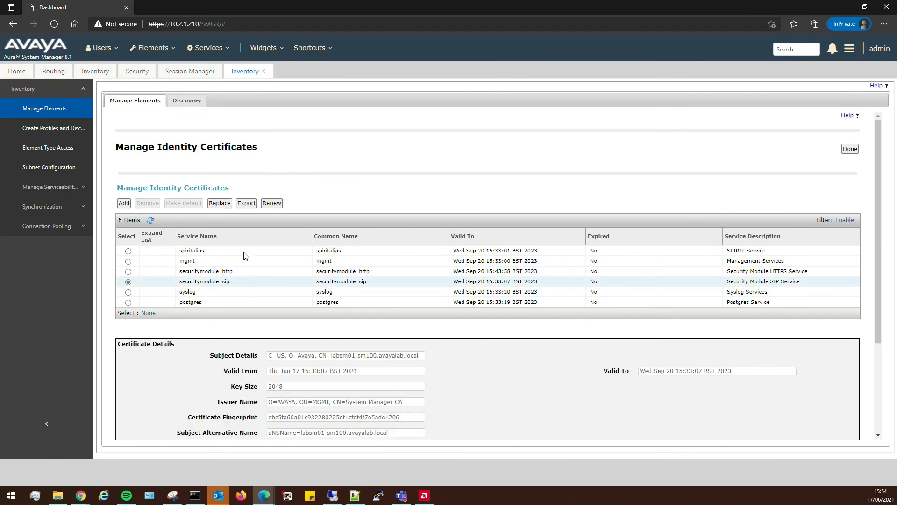
{"action": "left_click", "coordinate": [218, 204]}
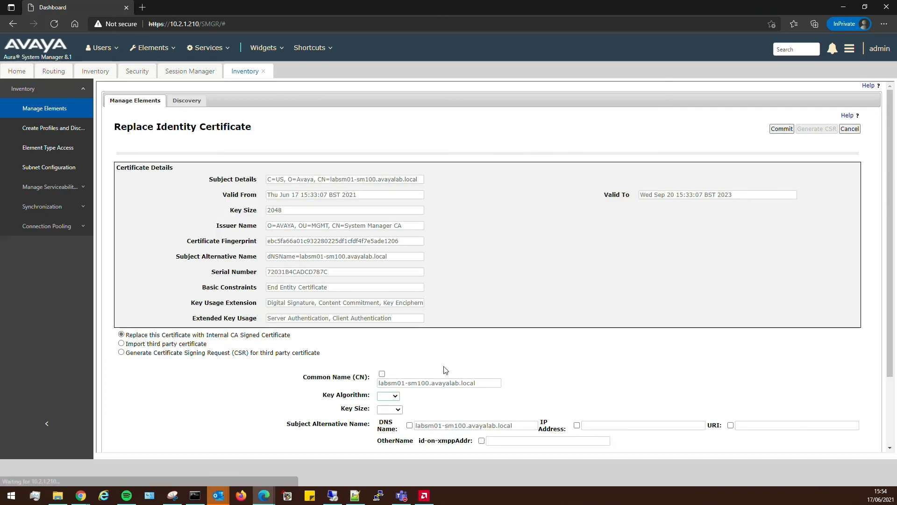
{"action": "scroll", "coordinate": [383, 301], "scroll_direction": "down", "scroll_amount": 2}
{"action": "left_click", "coordinate": [382, 300]}
{"action": "left_click", "coordinate": [388, 314]}
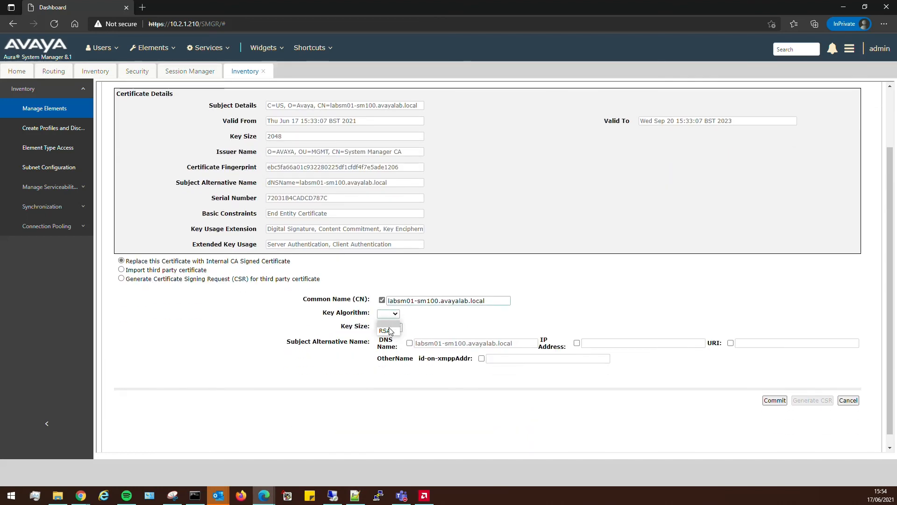
{"action": "left_click", "coordinate": [386, 324]}
{"action": "left_click", "coordinate": [389, 327]}
{"action": "left_click", "coordinate": [387, 359]}
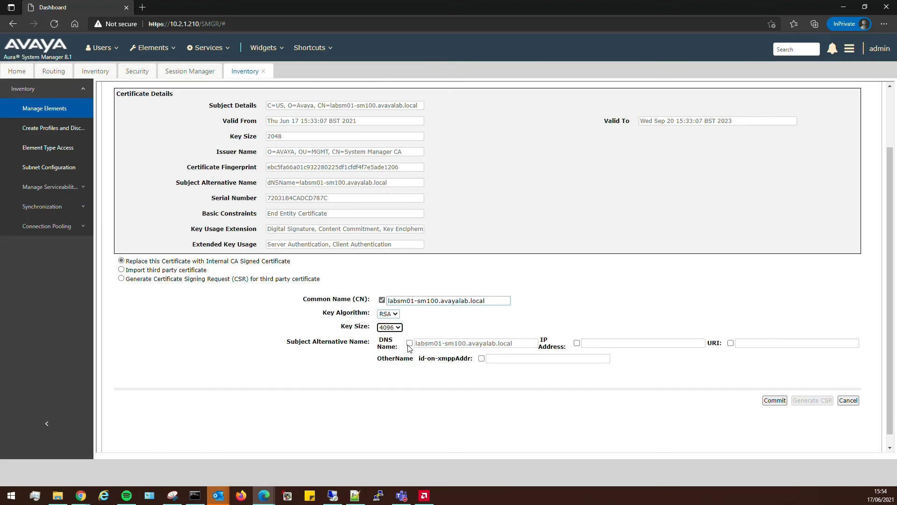
Add the DNS name and IP address 10.2.1.216 as alternative names and commit the SIP certificate.
{"action": "left_click", "coordinate": [409, 344]}
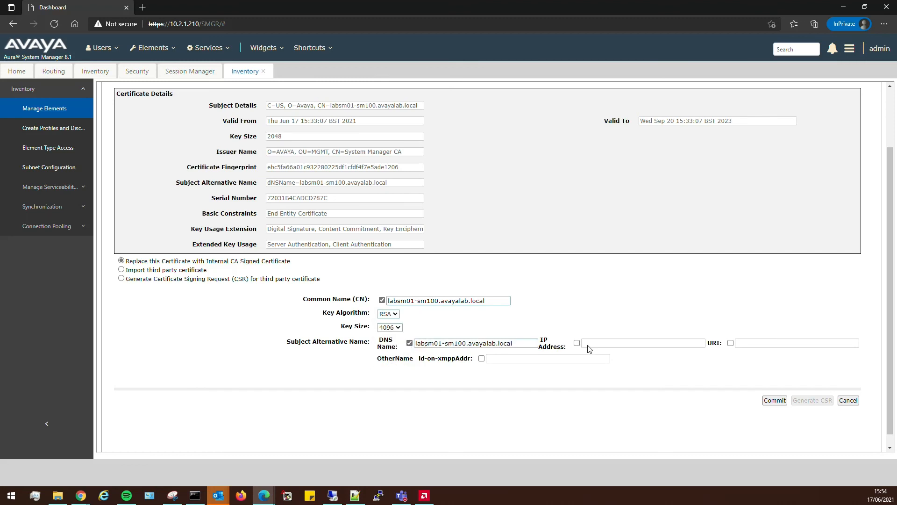
{"action": "left_click", "coordinate": [577, 343]}
{"action": "left_click", "coordinate": [593, 344]}
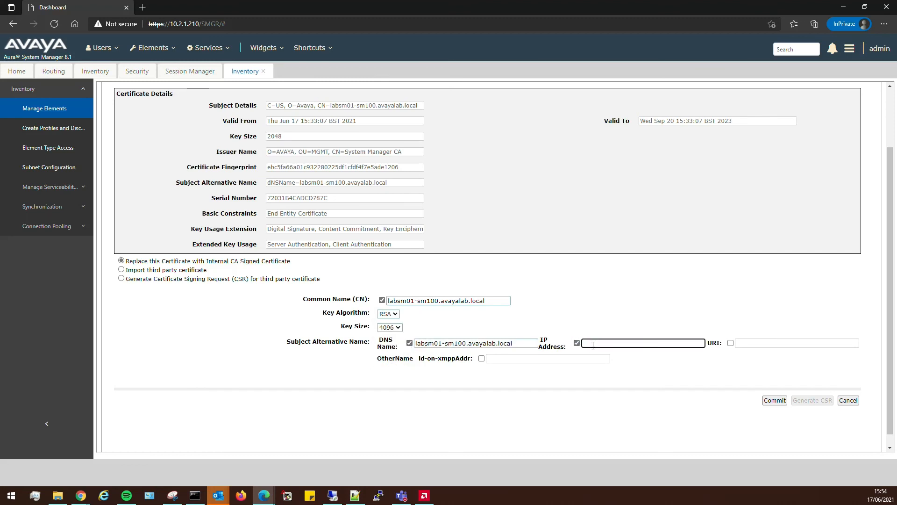
{"action": "type", "text": "10.2.1.216"}
{"action": "left_click", "coordinate": [775, 400]}
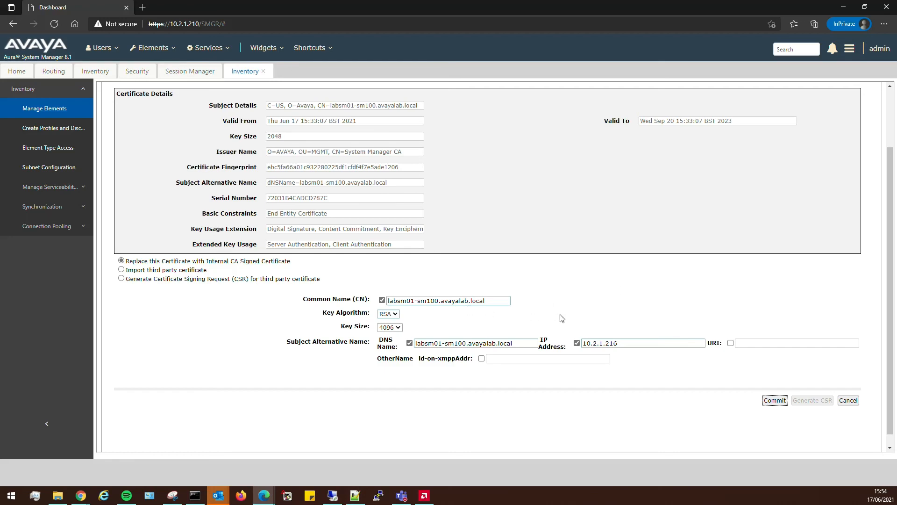
{"action": "scroll", "coordinate": [562, 319], "scroll_direction": "up", "scroll_amount": 2}
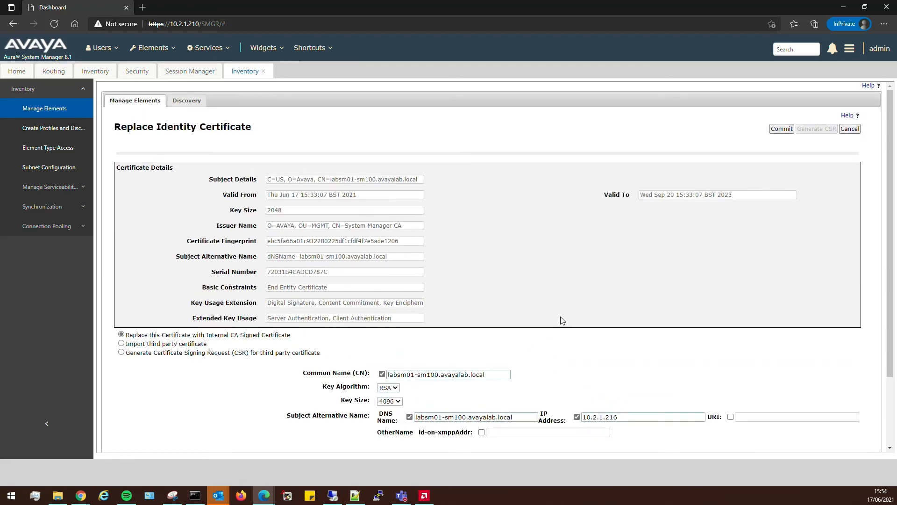
{"action": "scroll", "coordinate": [562, 321], "scroll_direction": "down", "scroll_amount": 2}
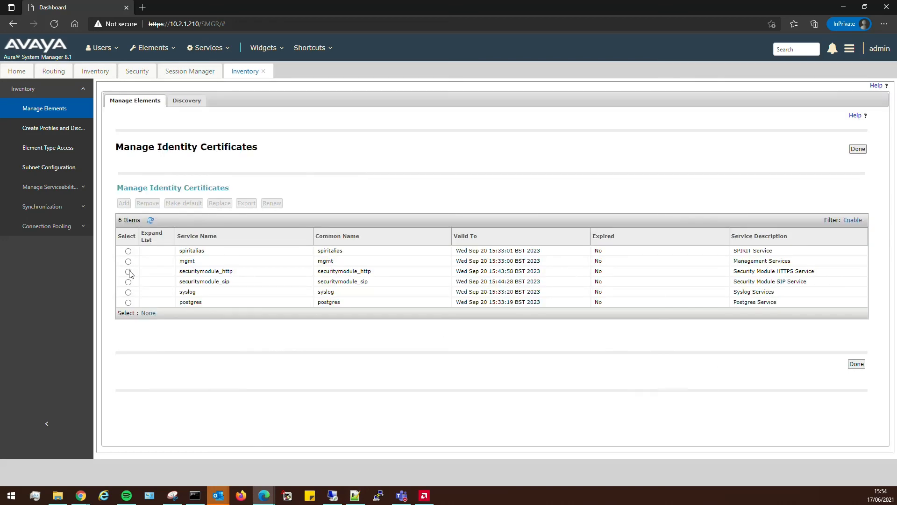
Verify securitymodule_http and securitymodule_sip both show 4096-bit keys, then go to Manage Elements.
{"action": "left_click", "coordinate": [128, 270]}
{"action": "scroll", "coordinate": [312, 267], "scroll_direction": "down", "scroll_amount": 3}
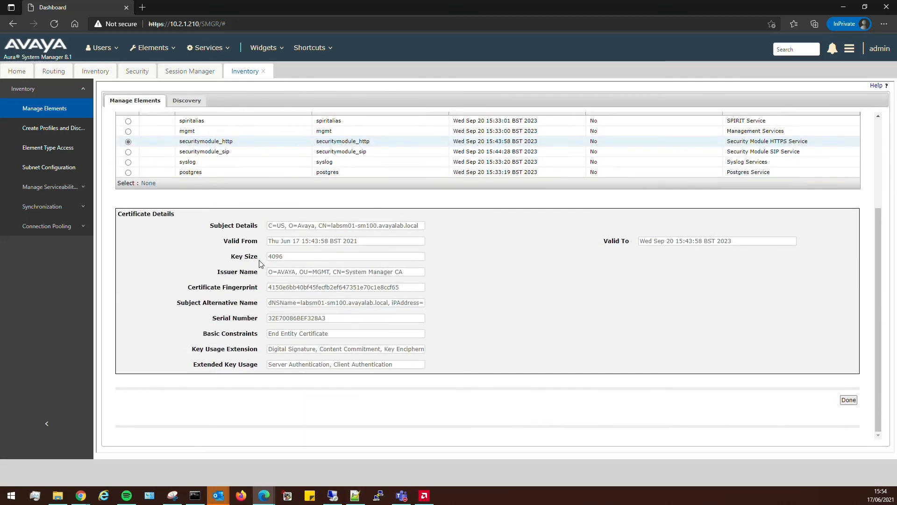
{"action": "scroll", "coordinate": [314, 343], "scroll_direction": "up", "scroll_amount": 3}
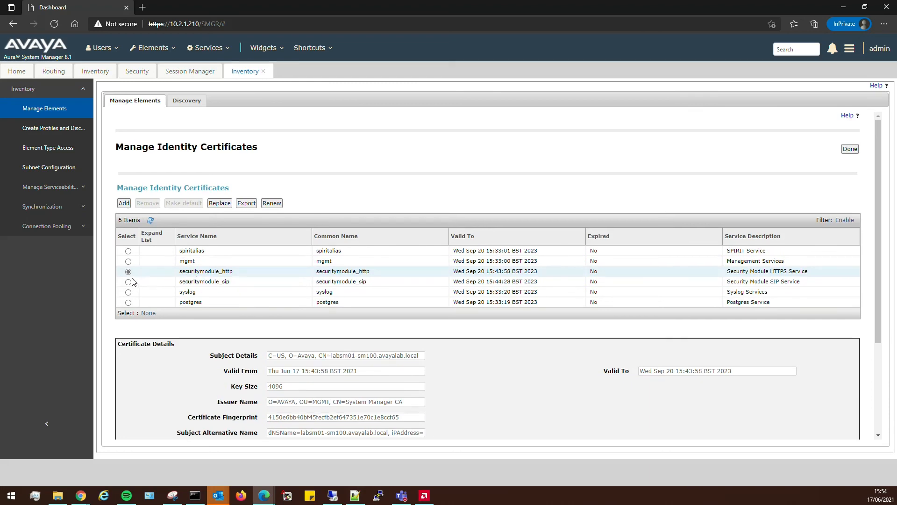
{"action": "left_click", "coordinate": [128, 281]}
{"action": "scroll", "coordinate": [429, 378], "scroll_direction": "down", "scroll_amount": 3}
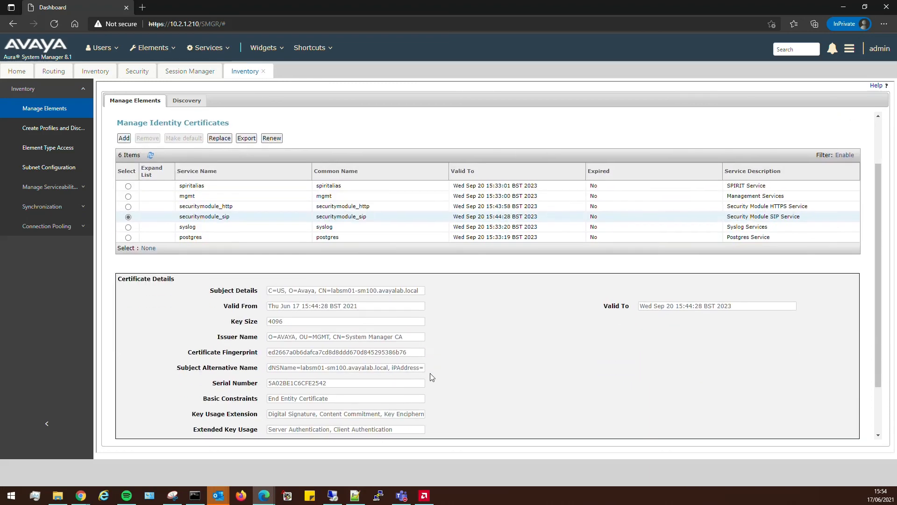
{"action": "scroll", "coordinate": [456, 357], "scroll_direction": "up", "scroll_amount": 3}
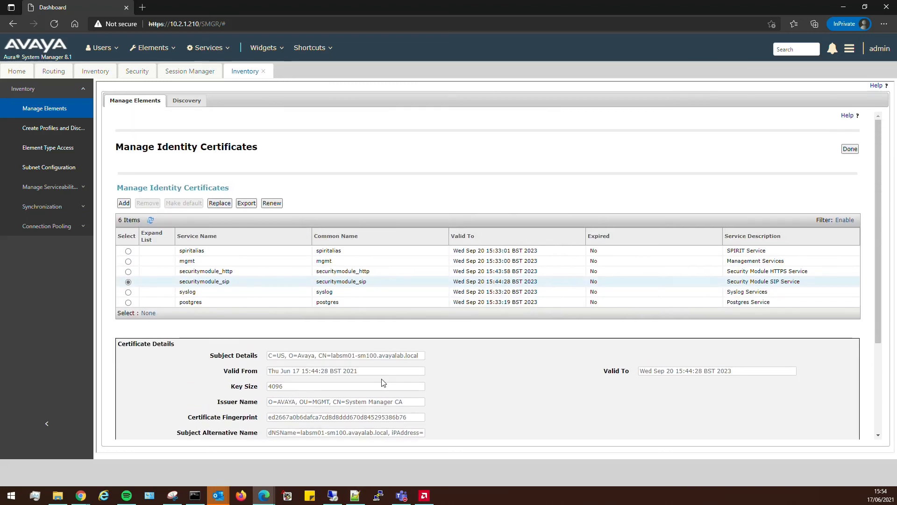
{"action": "left_click", "coordinate": [51, 111]}
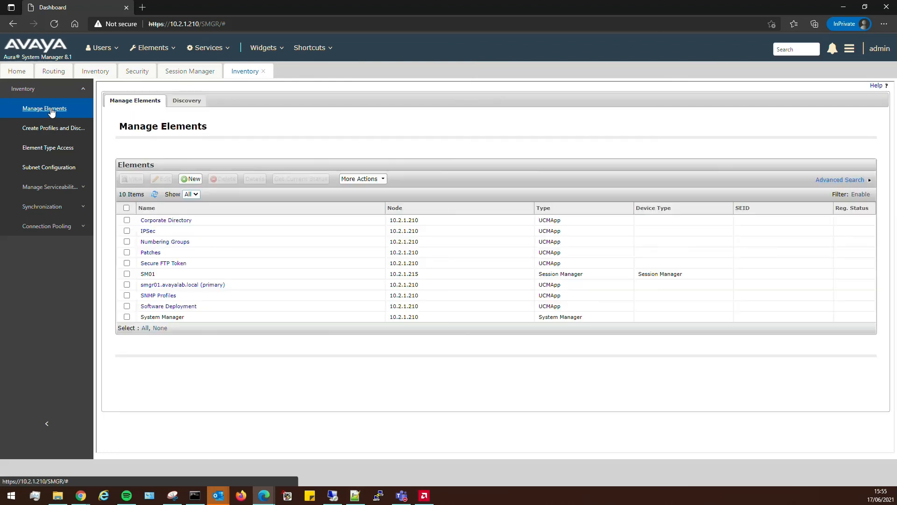